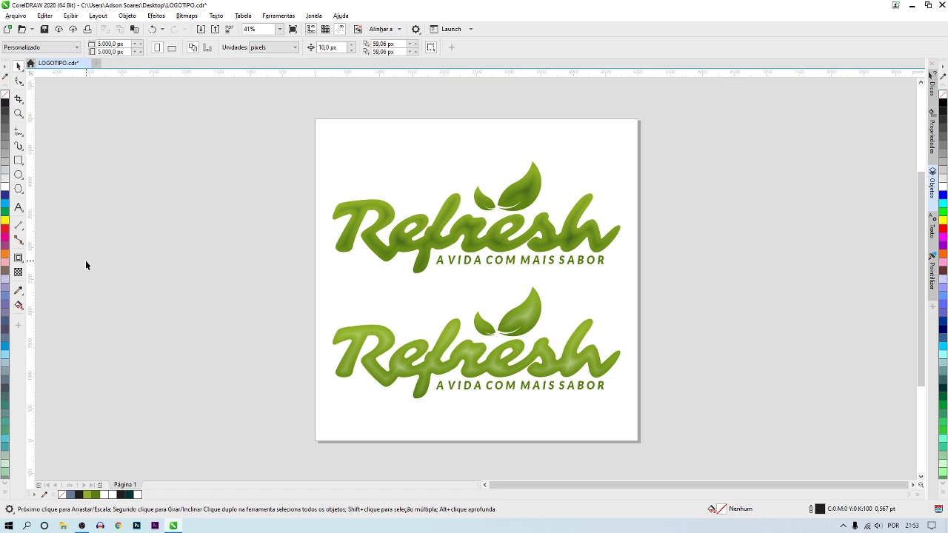
Start a new document with Ctrl+N to bring up the default A4, 300 dpi settings
key("ctrl+n")
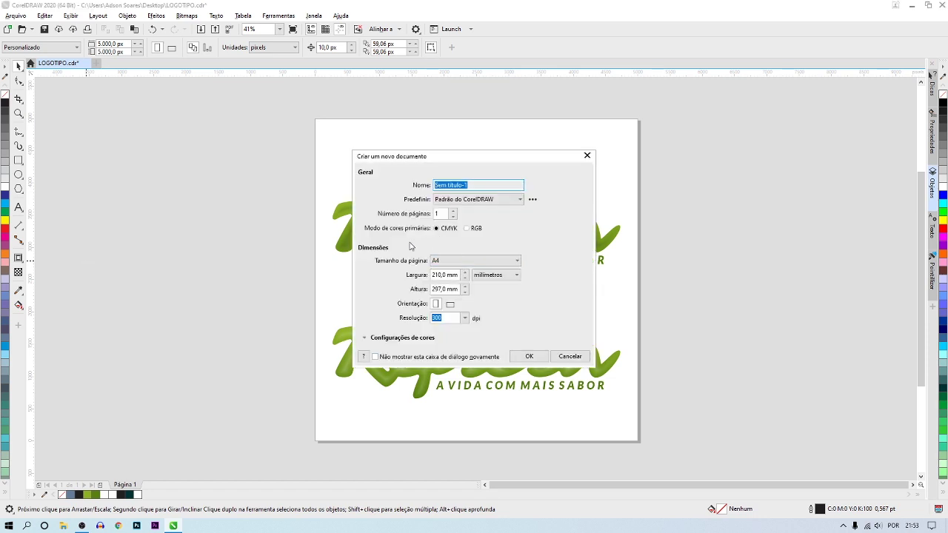
Create the blank document and set its page to 91 × 51 mm
left_click(522, 356)
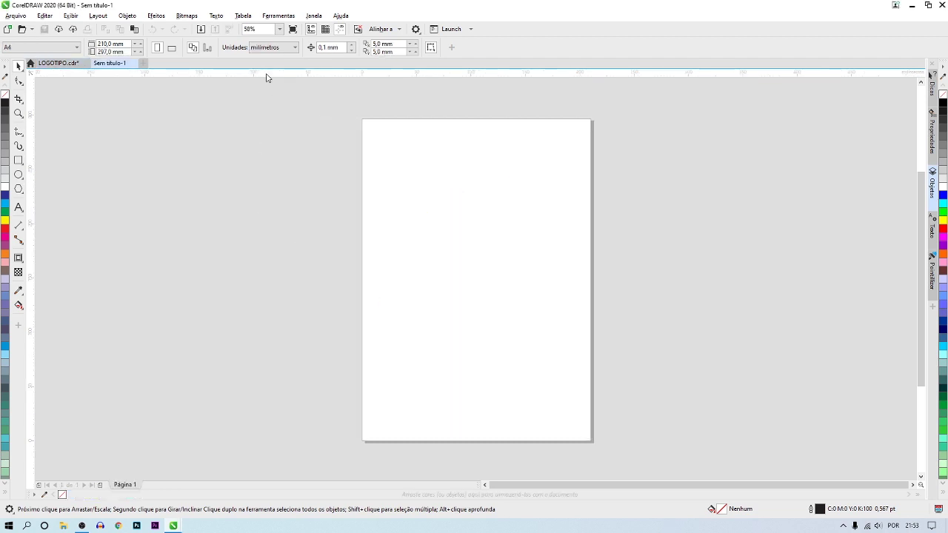
left_click(99, 44)
type("91")
key("Tab")
type("51")
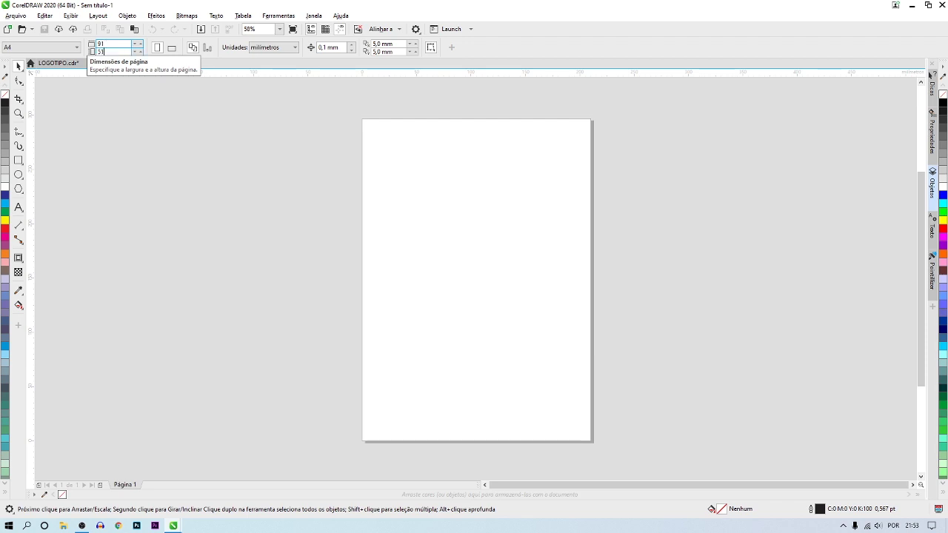
key("Return")
key("shift+F4")
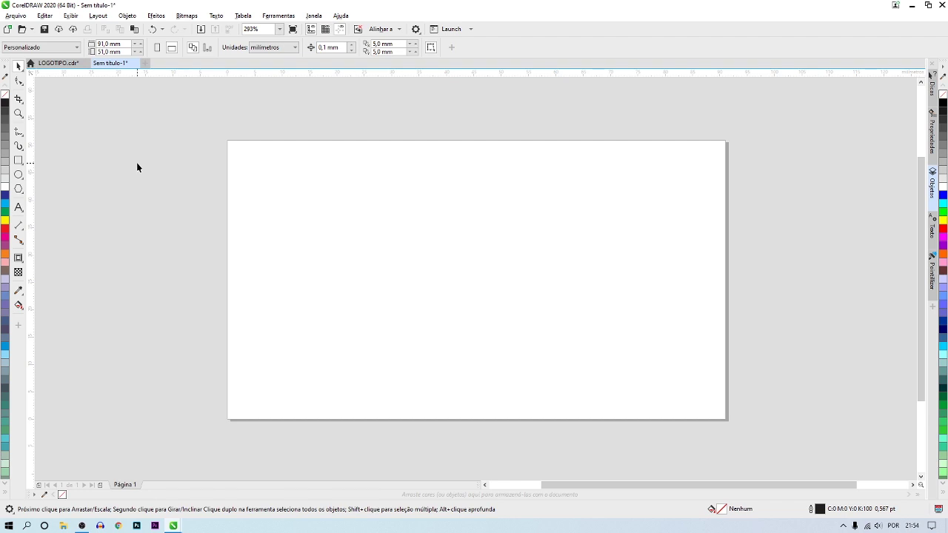
Add a page-sized rectangle and set the nudge distance to 3 mm
double_click(19, 161)
key("space")
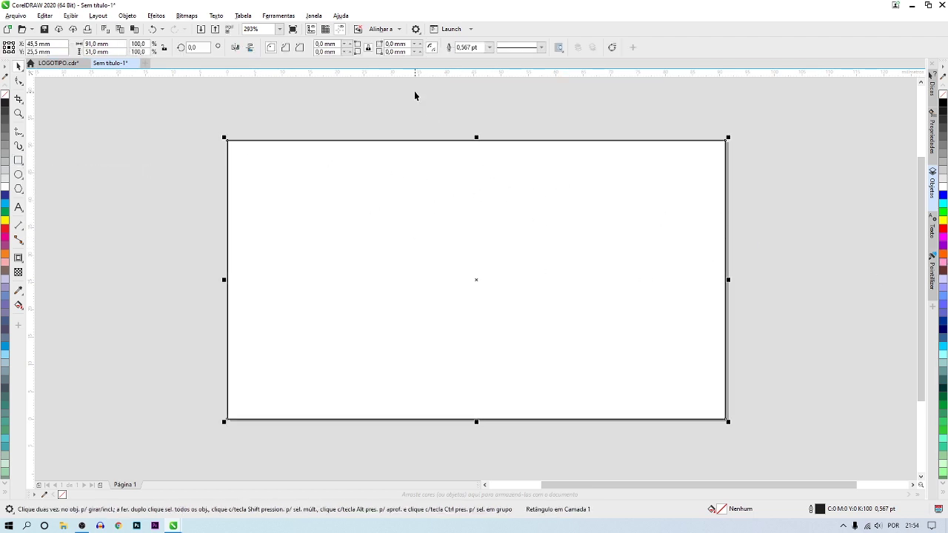
key("Escape")
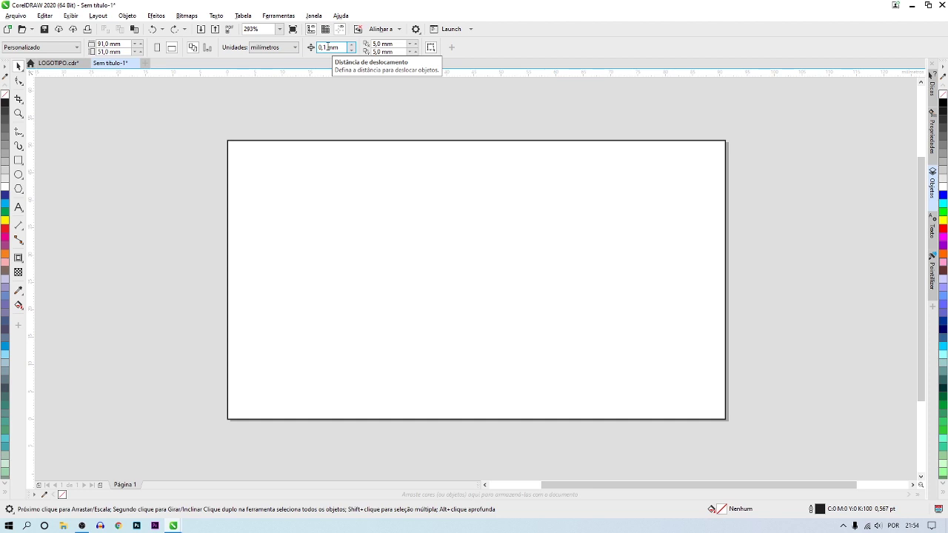
left_click_drag(327, 47, 318, 48)
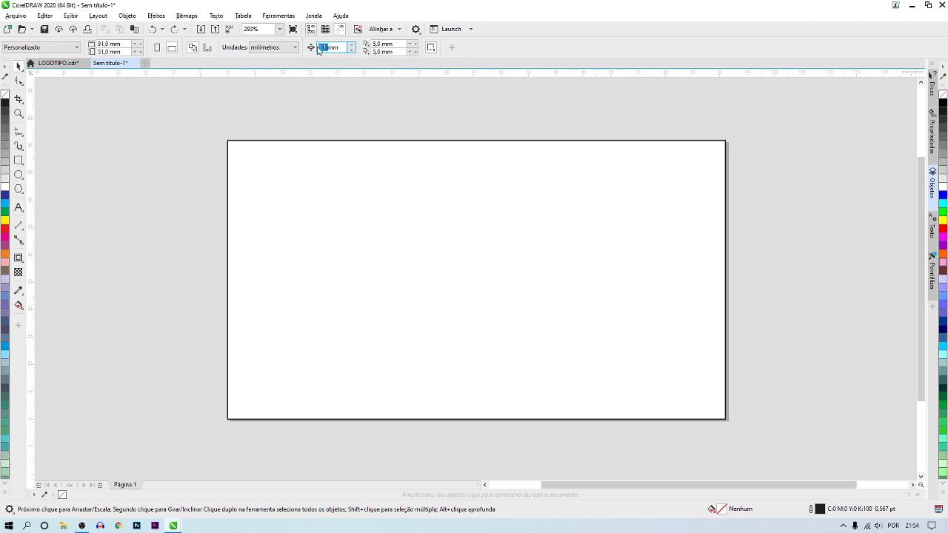
type("3")
key("Return")
Place guidelines at the top, left, right and bottom edges, each 3 mm inward
left_click_drag(292, 75, 322, 141)
key("Down")
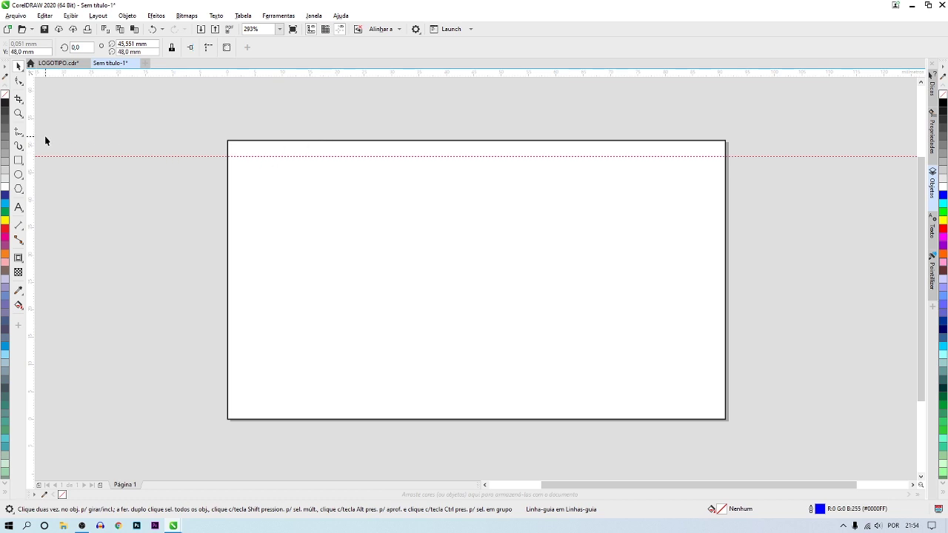
left_click_drag(32, 132, 224, 178)
key("Right")
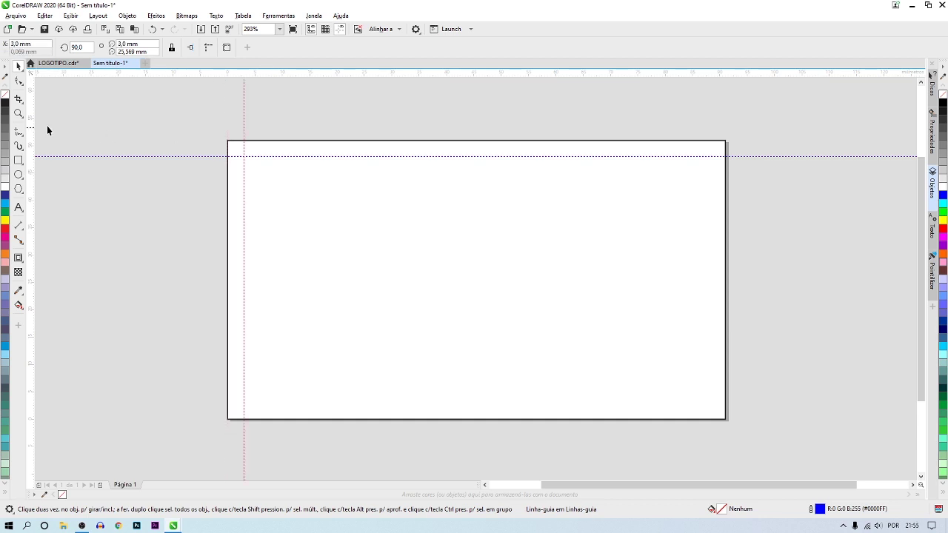
left_click_drag(33, 119, 725, 186)
key("Left")
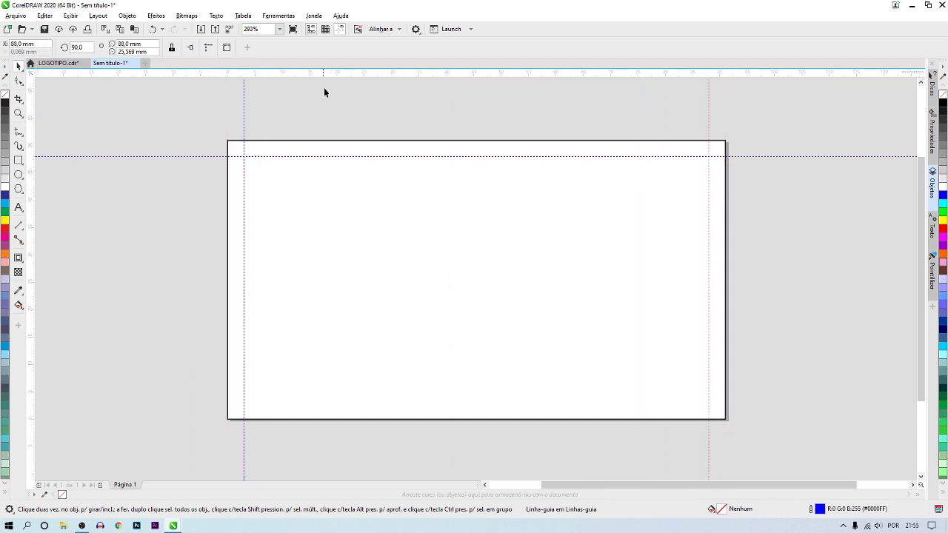
left_click_drag(334, 73, 313, 418)
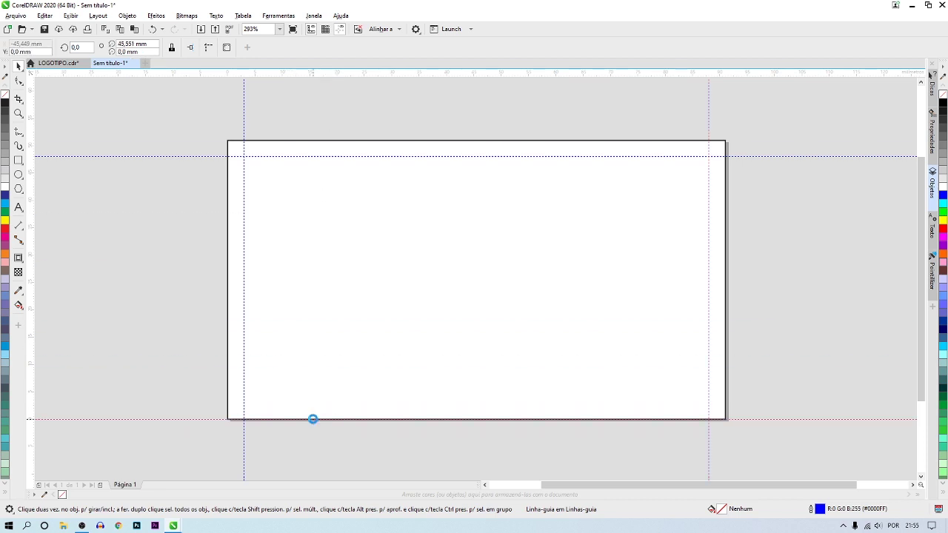
key("Up")
left_click(170, 302)
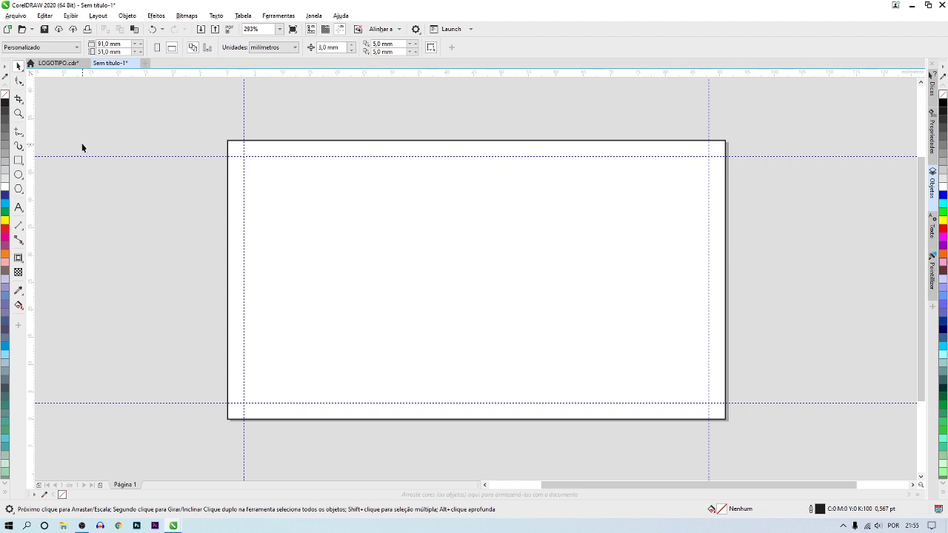
Copy the upper Refresh logo from LOGOTIPO.cdr and paste it into the card
left_click(58, 63)
left_click(468, 235)
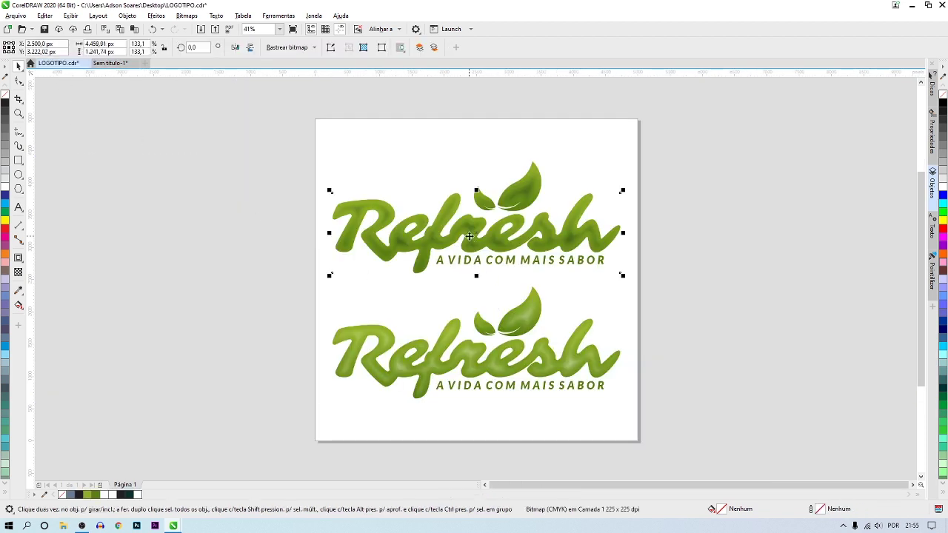
left_click_drag(264, 142, 682, 298)
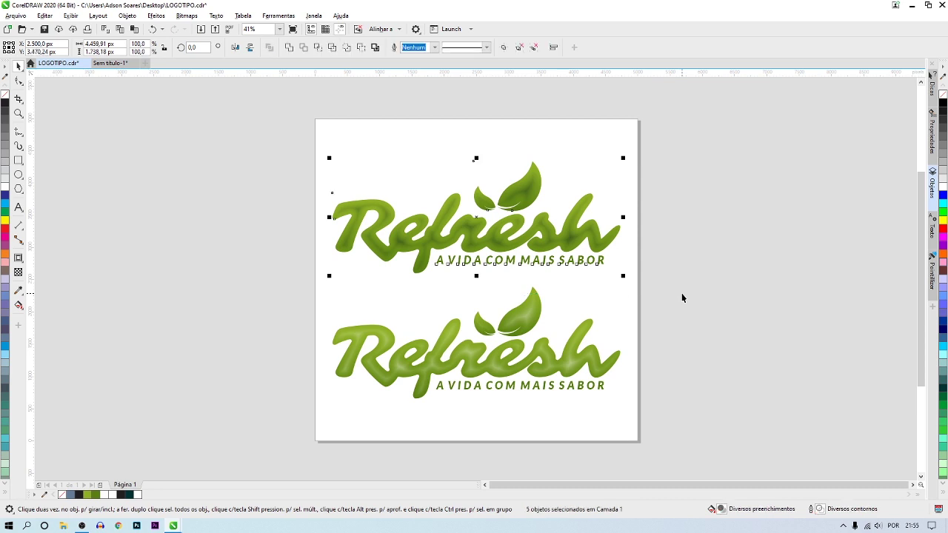
left_click(112, 62)
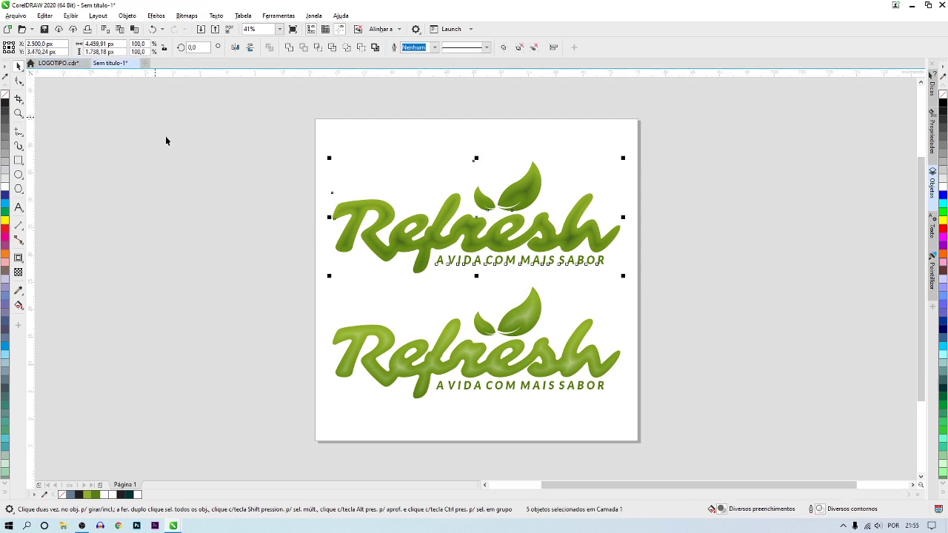
key("ctrl+v")
key("F4")
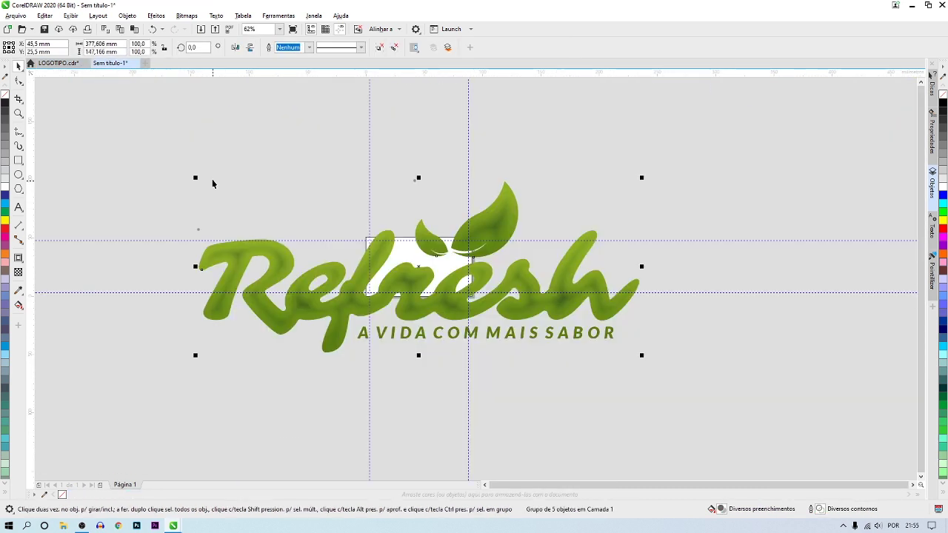
Scale the pasted logo down to about half size to fit the card
mouse_move(195, 177)
left_mouse_down()
mouse_move(381, 229)
mouse_move(455, 296)
mouse_move(530, 307)
left_mouse_up()
key("p")
left_click_drag(473, 242, 450, 240)
key("shift+F4")
left_click(180, 262)
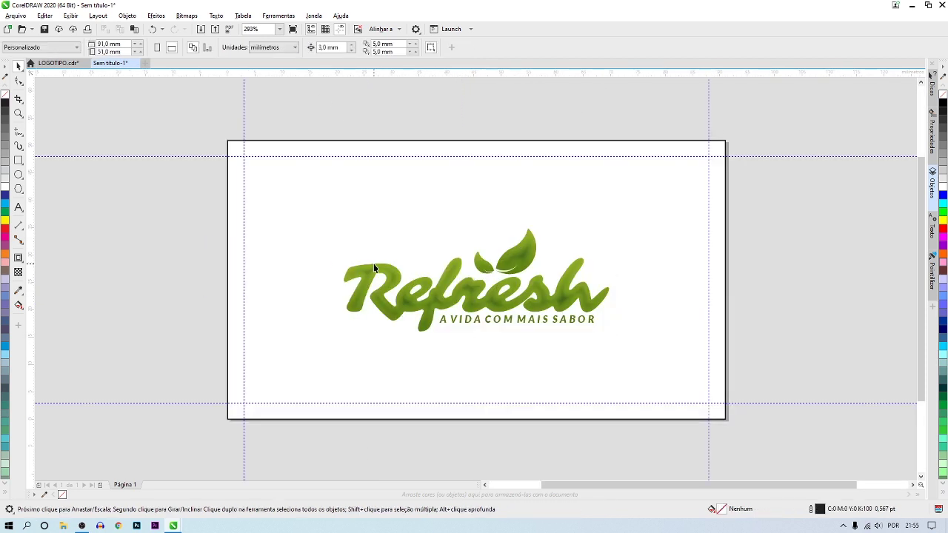
left_click(353, 206)
key("Escape")
Ungroup the logo and place a copy of its two leaves left of the page
left_click(389, 273)
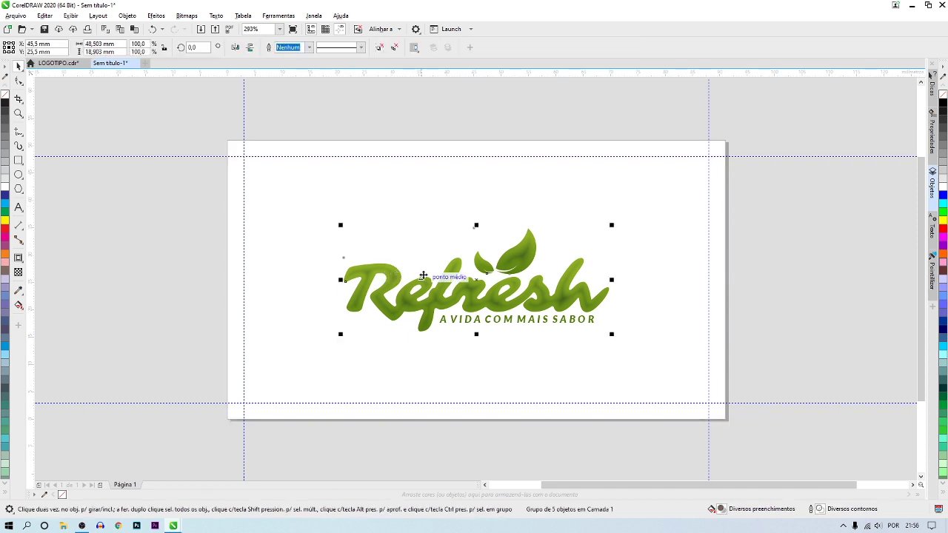
left_click(379, 48)
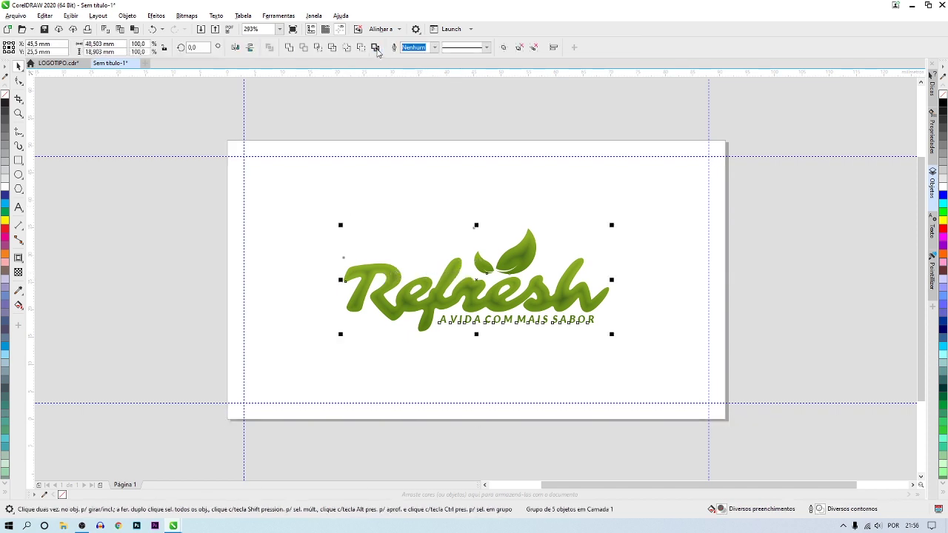
left_click(391, 99)
left_click(507, 242)
mouse_move(443, 191)
left_mouse_down()
mouse_move(546, 263)
mouse_move(135, 256)
mouse_move(168, 303)
left_mouse_up()
left_click(156, 197)
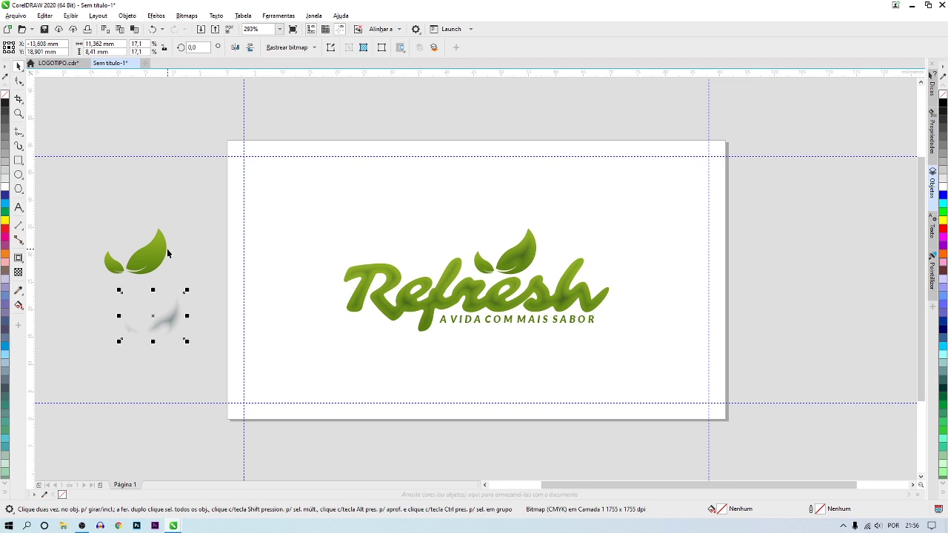
Delete the grey shadow and ungroup the copied leaves
key("Delete")
left_click(114, 244)
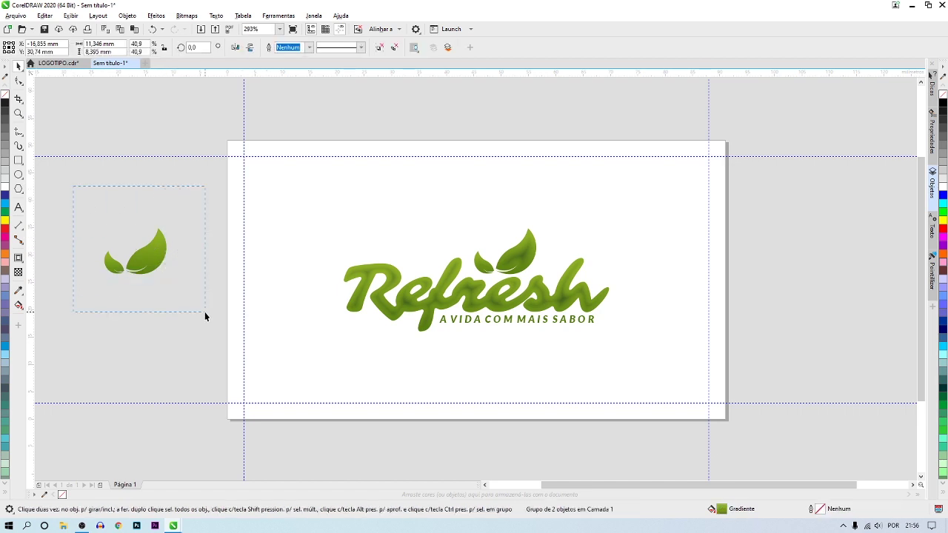
left_click_drag(205, 311, 205, 312)
left_click(378, 49)
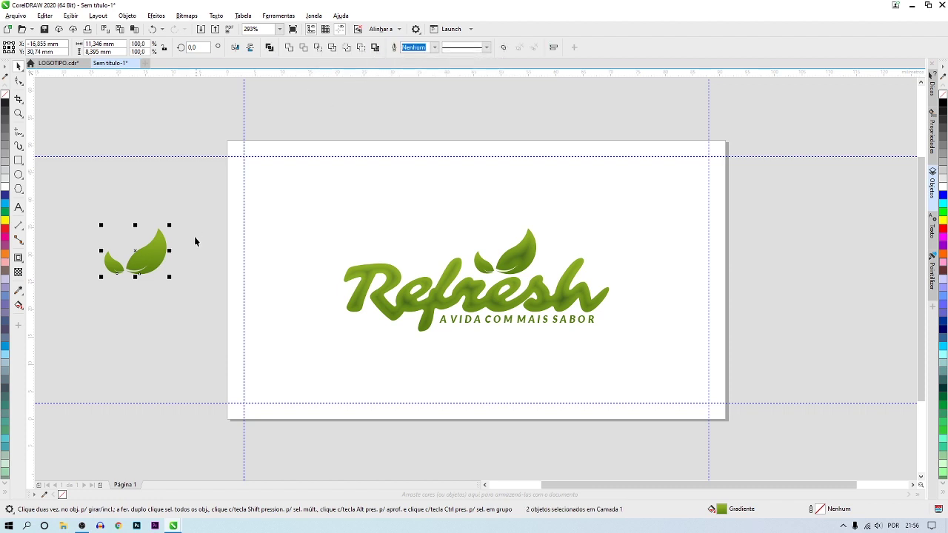
left_click(166, 259)
Merge the two copied leaves into a single leaf shape
scroll(100, 267, "up", 2)
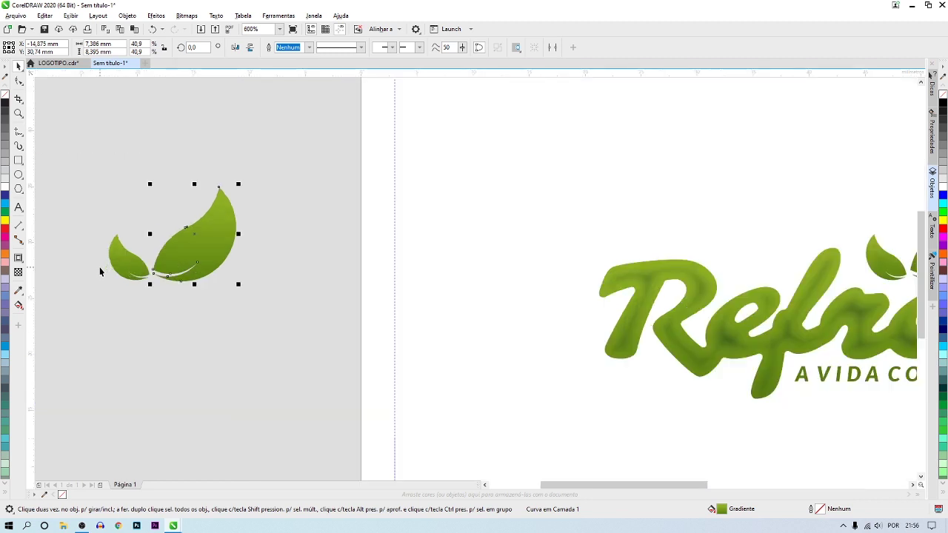
left_click(118, 268)
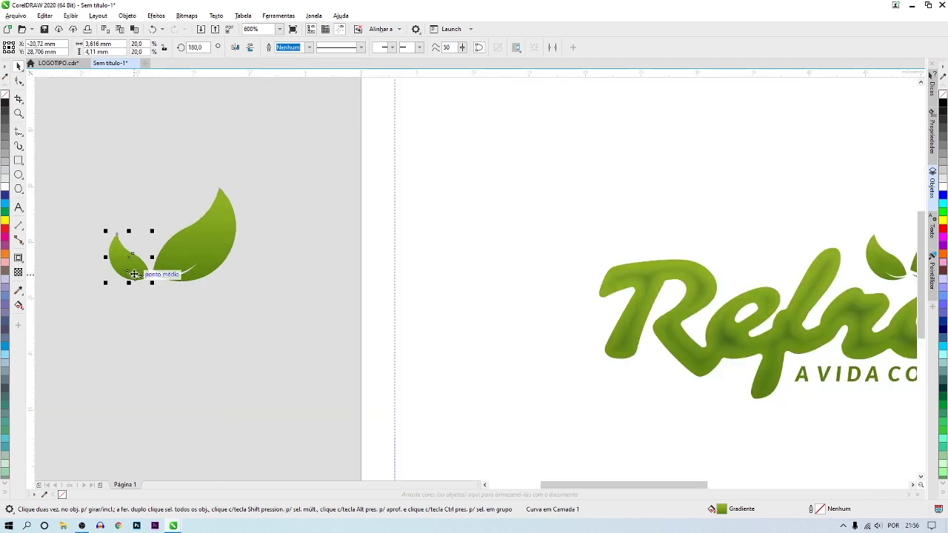
left_click_drag(80, 154, 328, 358)
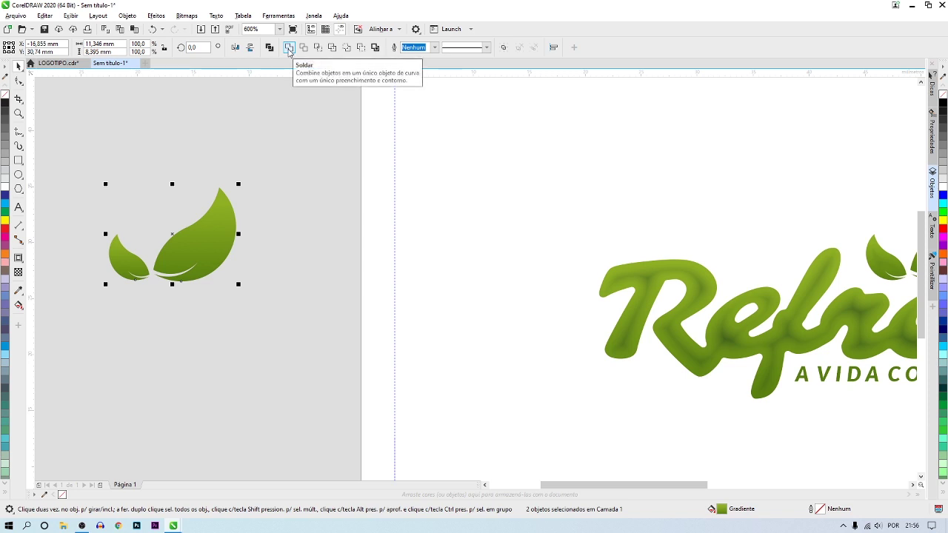
left_click(289, 48)
left_click(279, 169)
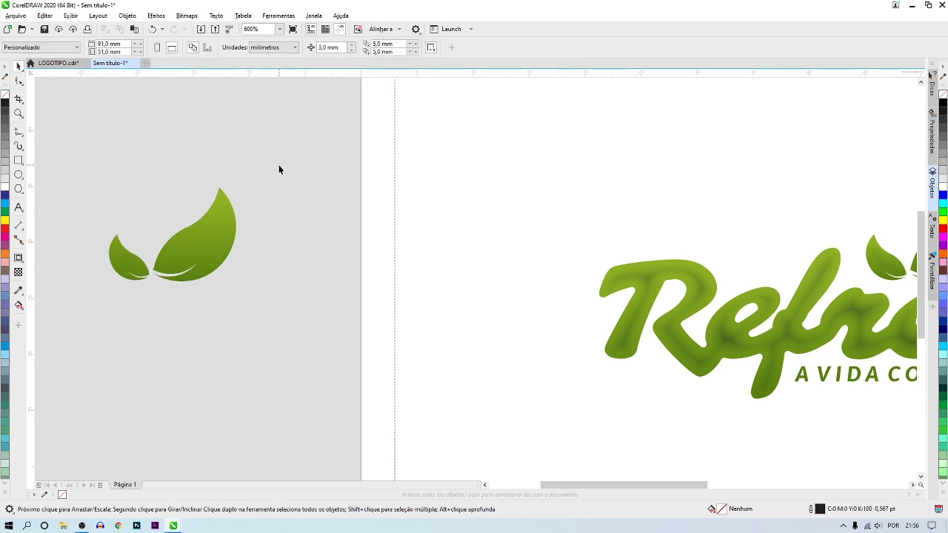
left_click(224, 244)
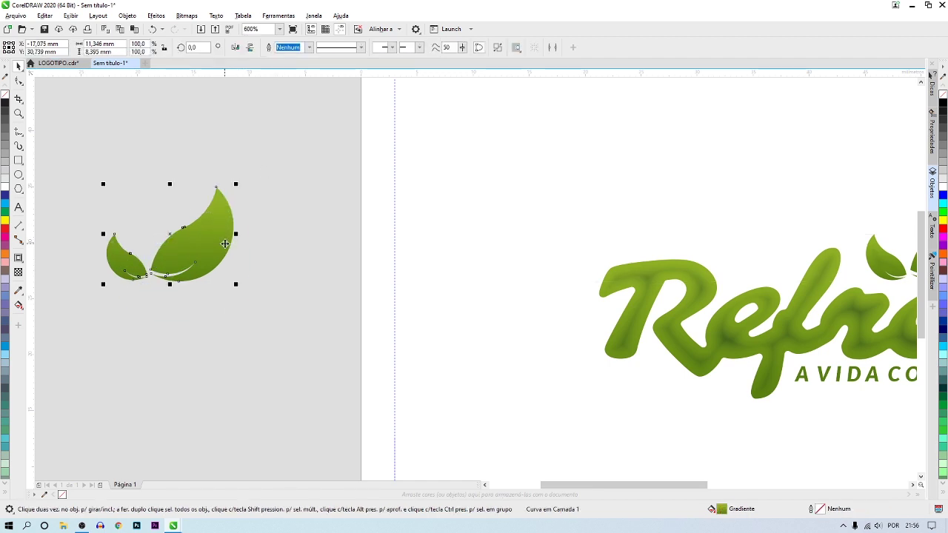
scroll(224, 244, "down", 4)
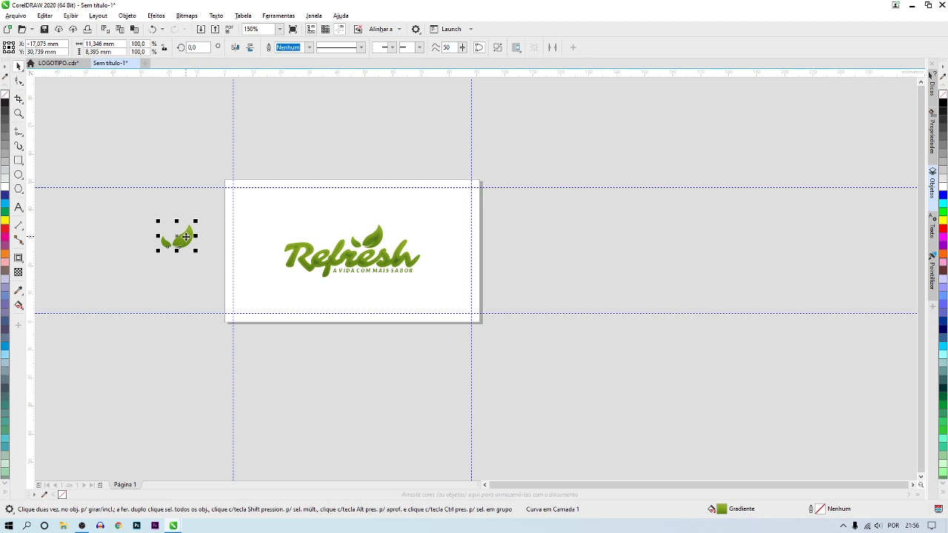
left_click(268, 215)
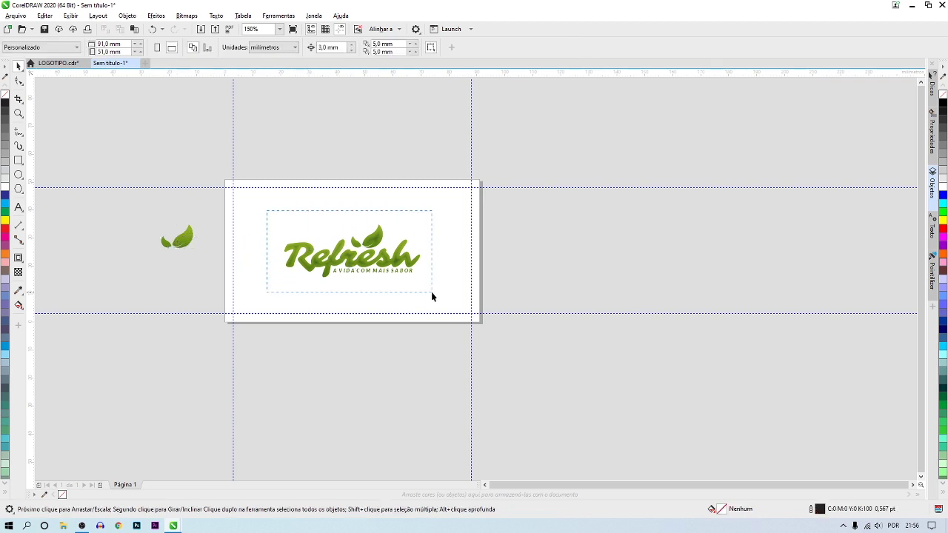
Group the Refresh logo pieces on the card into one object
left_click_drag(354, 272, 433, 296)
key("ctrl+g")
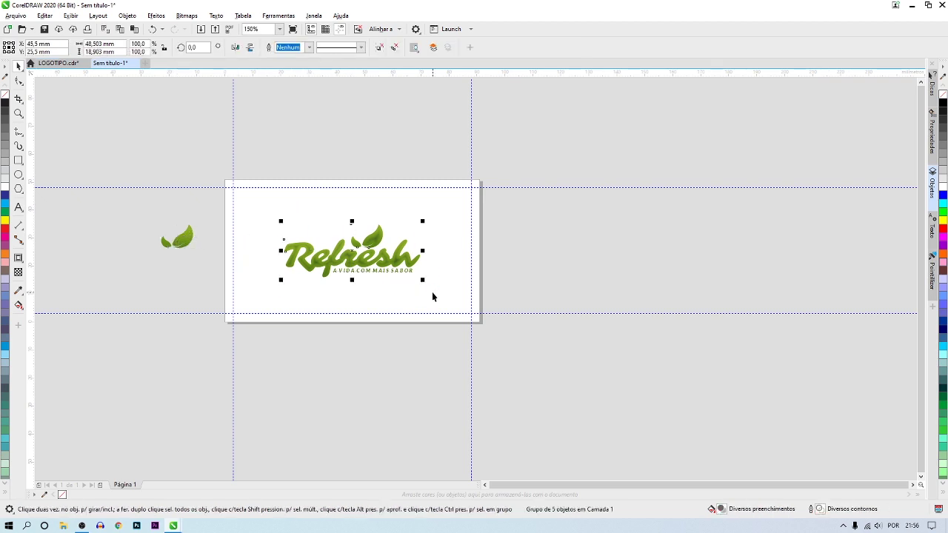
left_click(338, 160)
key("shift+F4")
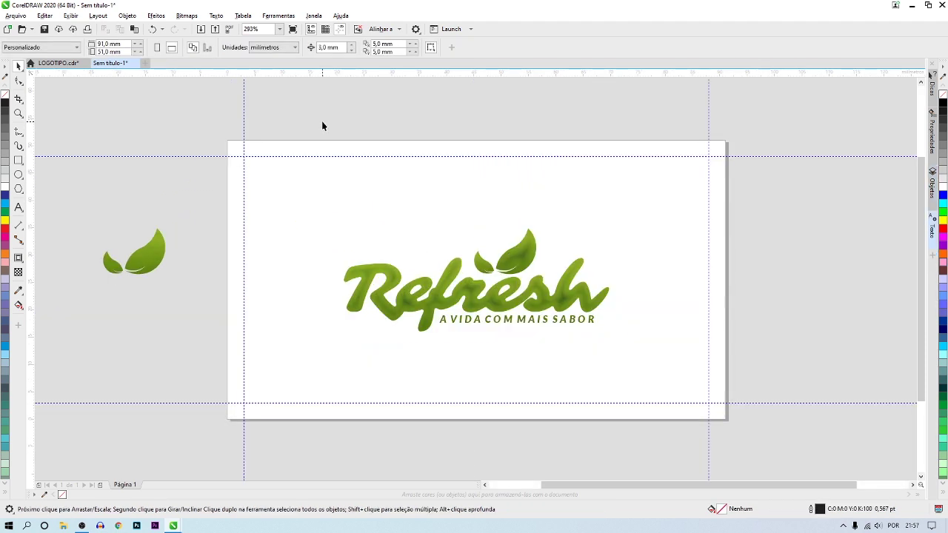
Open the Pointillizer effect and bring the leaf icon fully into view beside the card
left_click(156, 16)
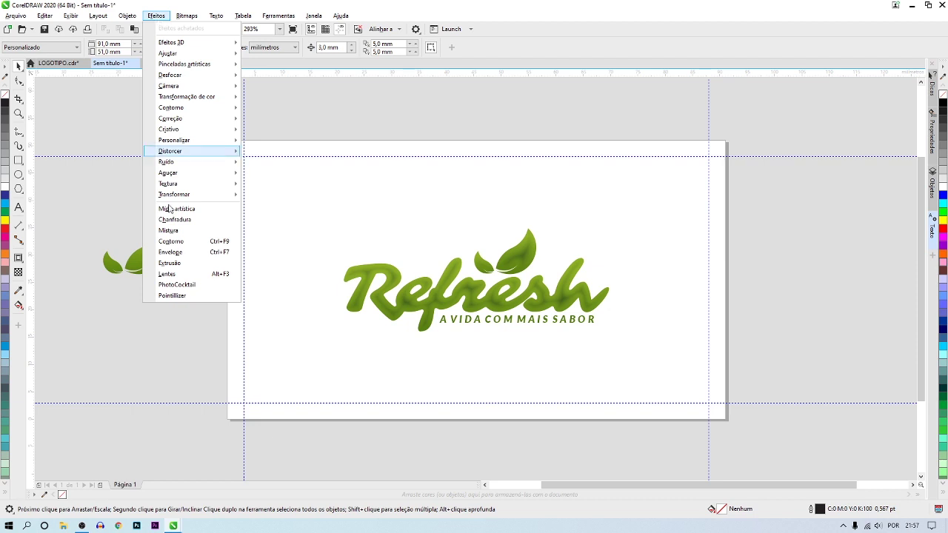
left_click(187, 296)
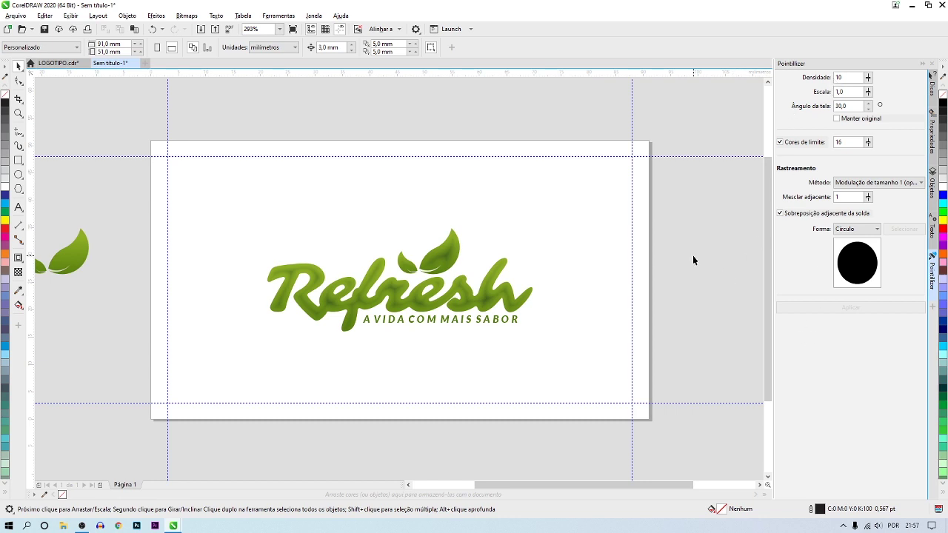
left_click_drag(92, 255, 129, 278)
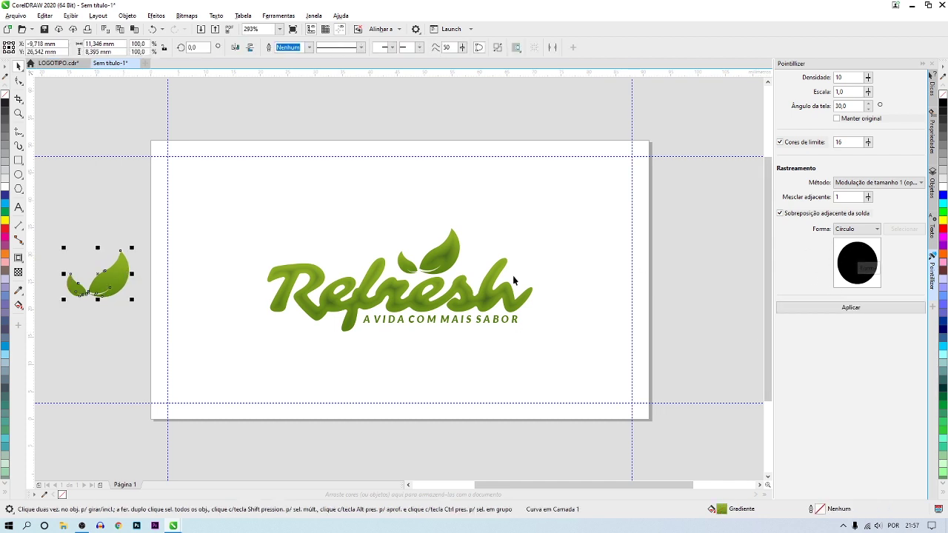
mouse_move(119, 287)
left_mouse_down()
mouse_move(282, 216)
mouse_move(290, 224)
left_mouse_up()
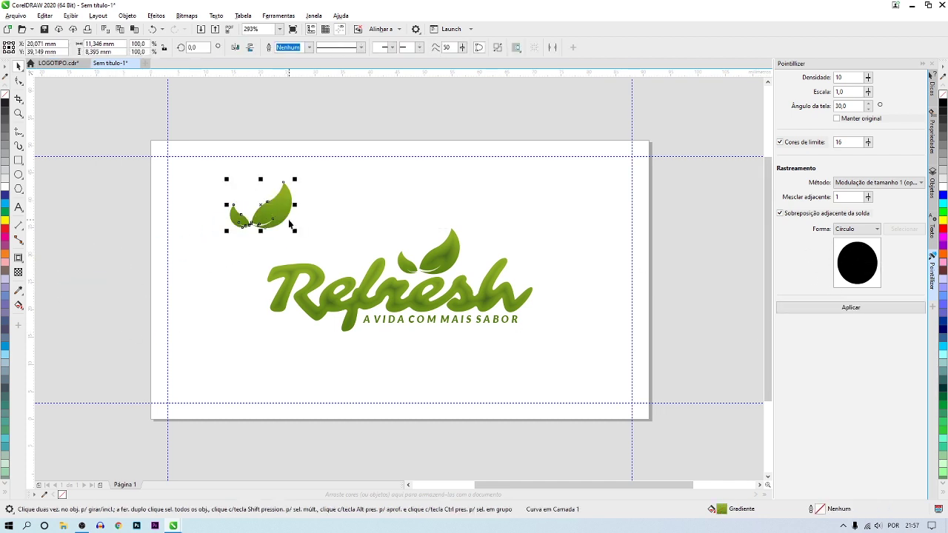
left_click(215, 236)
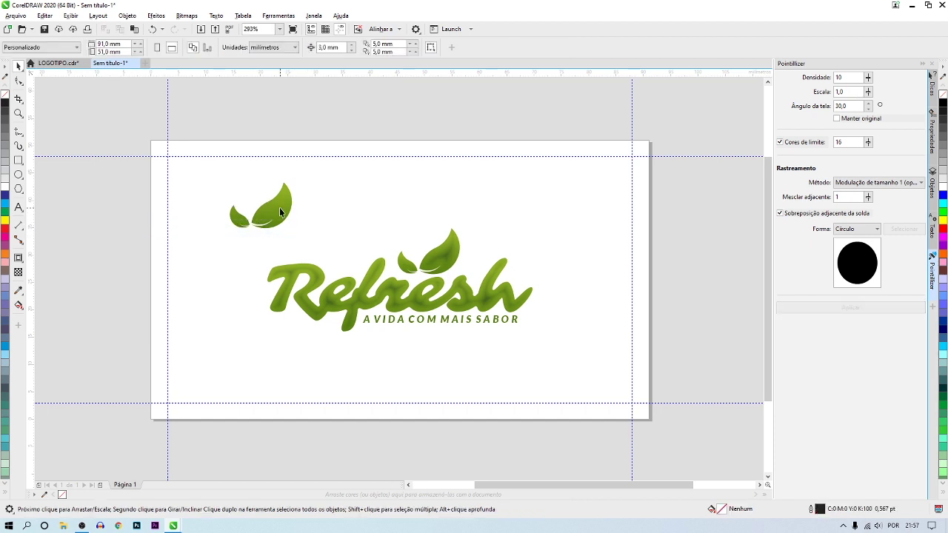
left_click_drag(280, 210, 106, 219)
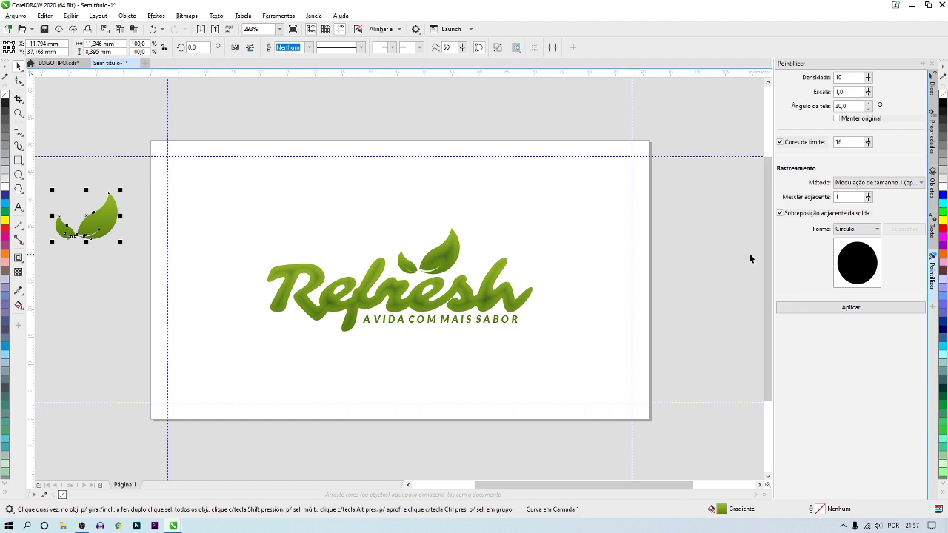
Set the Pointillizer shape to Personalizado using the leaf icon
left_click(841, 231)
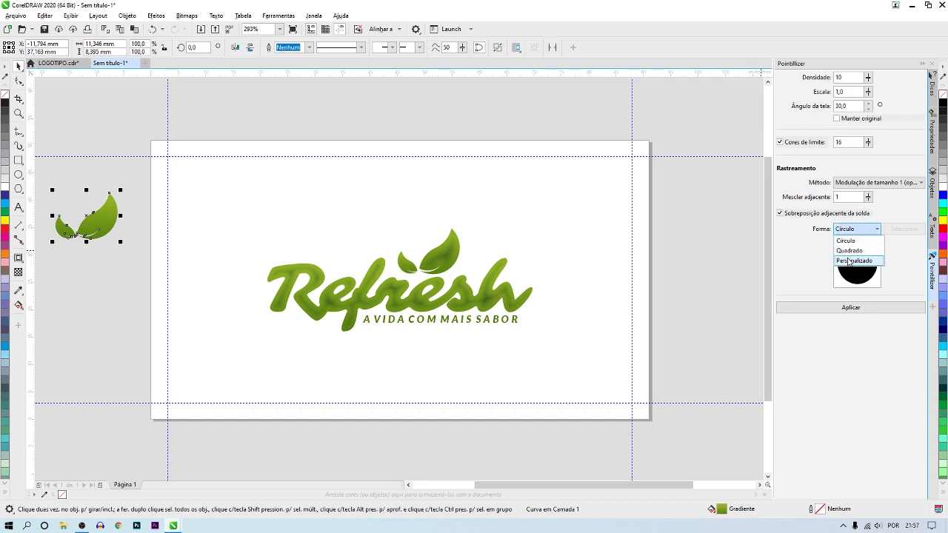
left_click(849, 261)
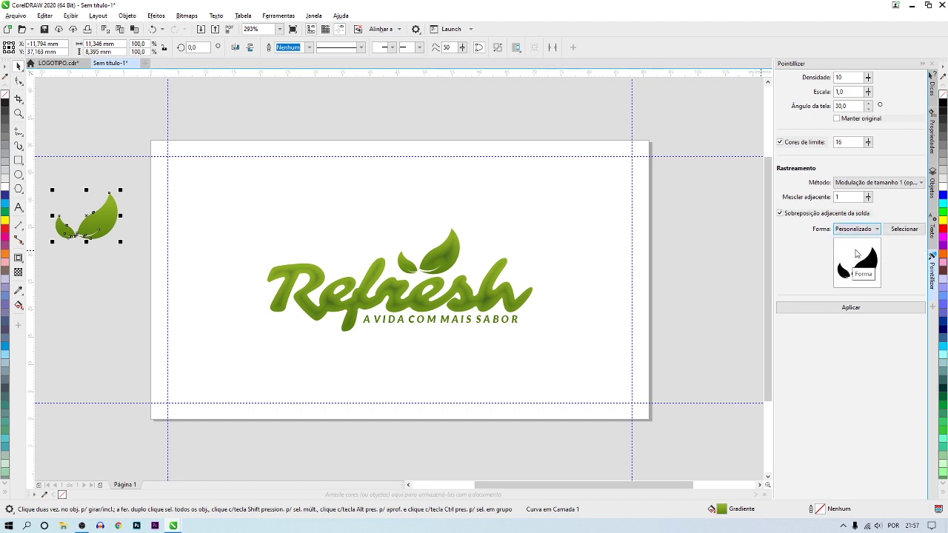
left_click(891, 230)
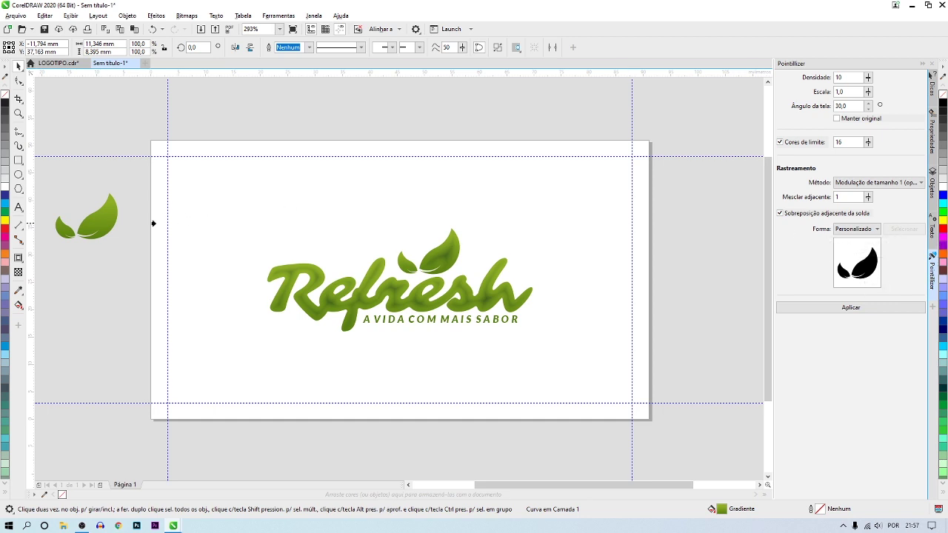
left_click(104, 216)
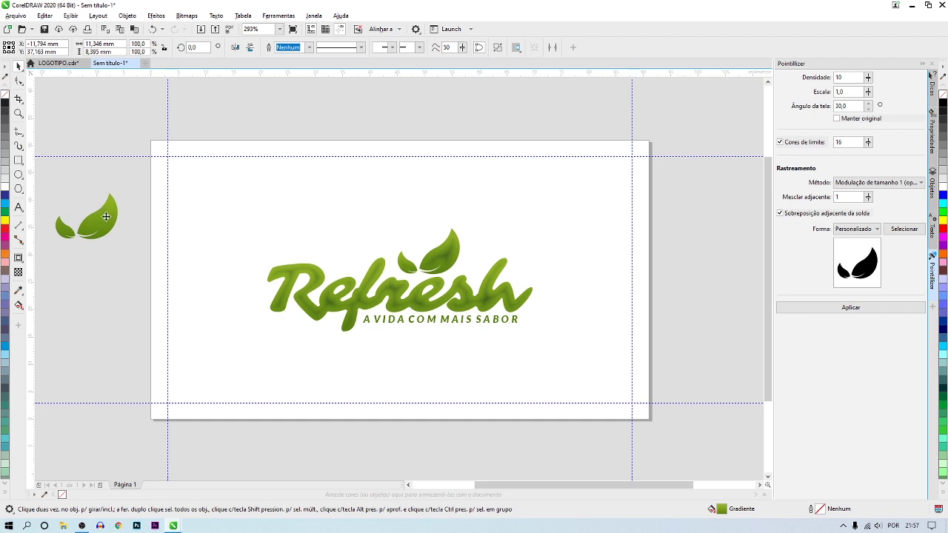
left_click(861, 314)
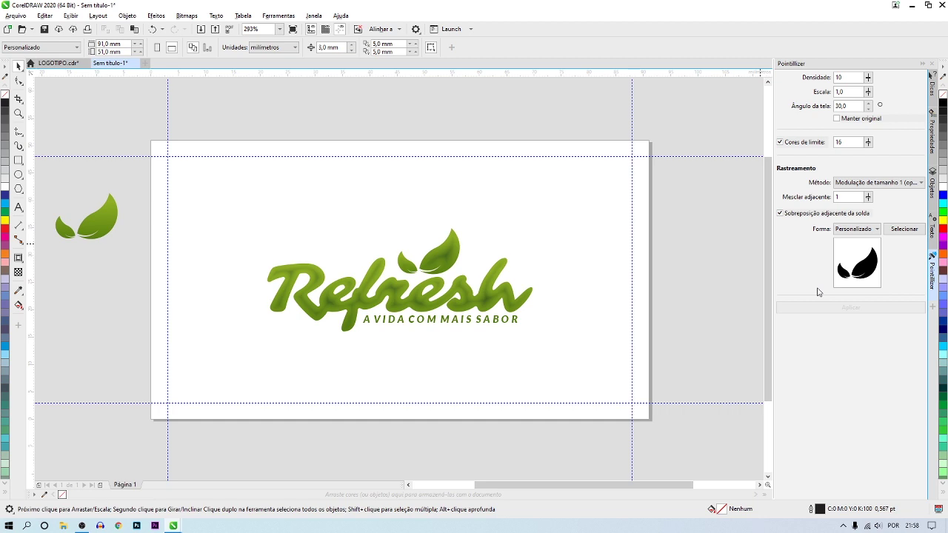
Add a page-sized rectangle with a white fill and no outline
double_click(19, 161)
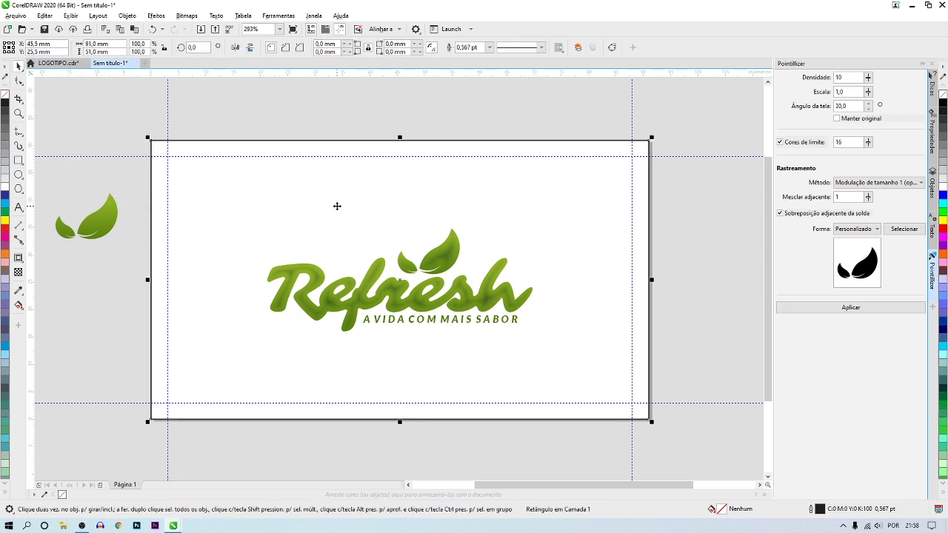
left_click(6, 186)
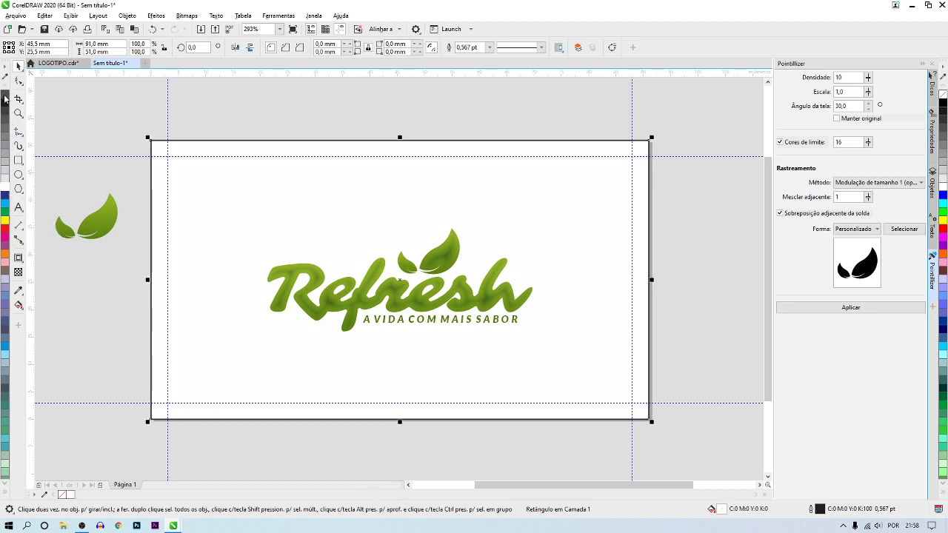
right_click(6, 96)
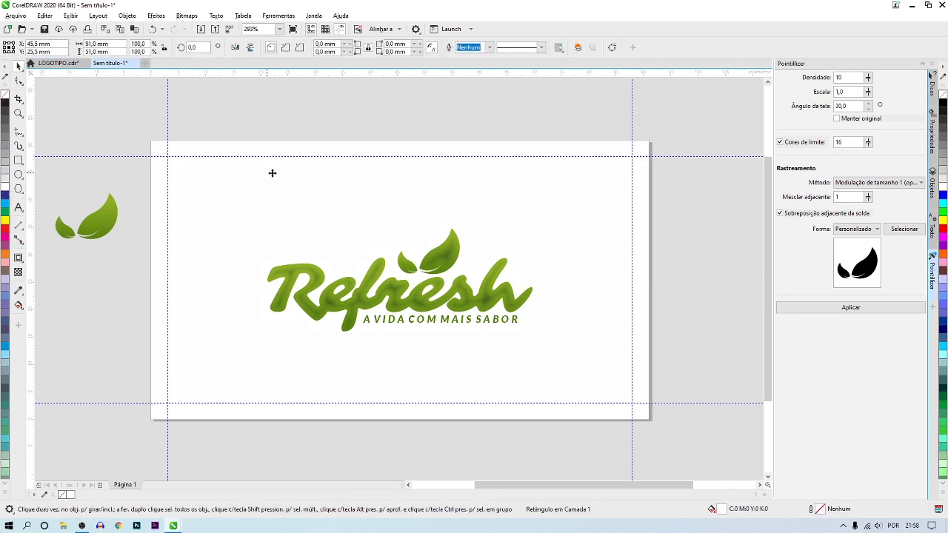
Apply the leaf Pointillizer to the white rectangle and inspect the resulting leaf pattern
left_click_drag(317, 191, 380, 138)
key("Escape")
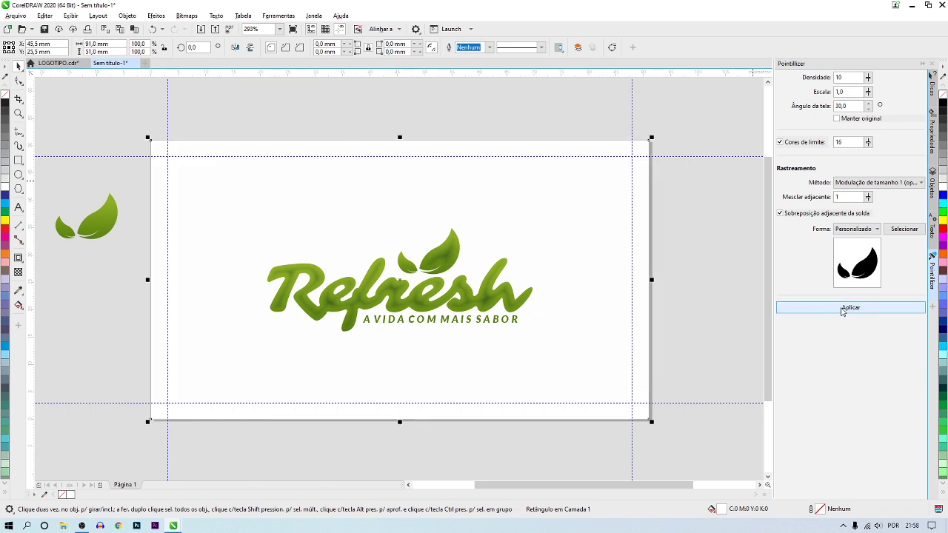
left_click(842, 311)
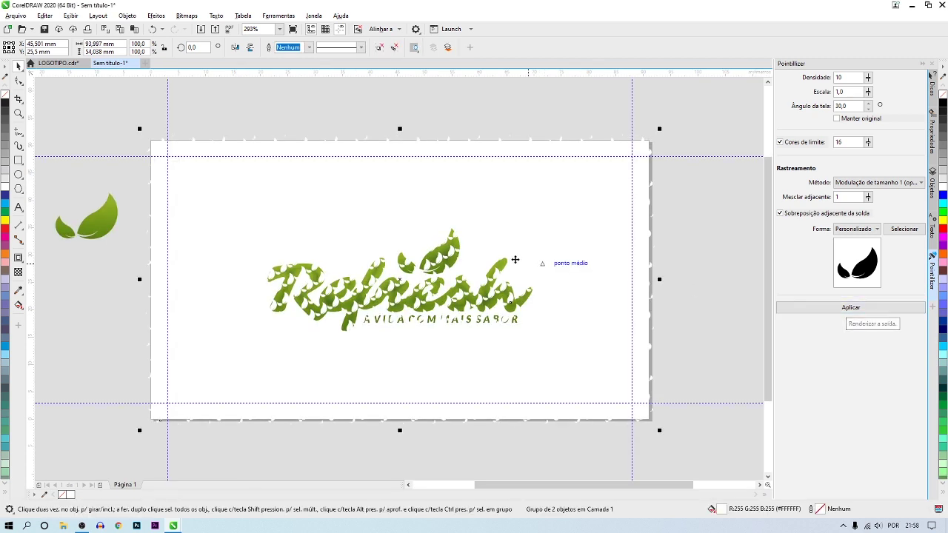
scroll(486, 204, "down", 2)
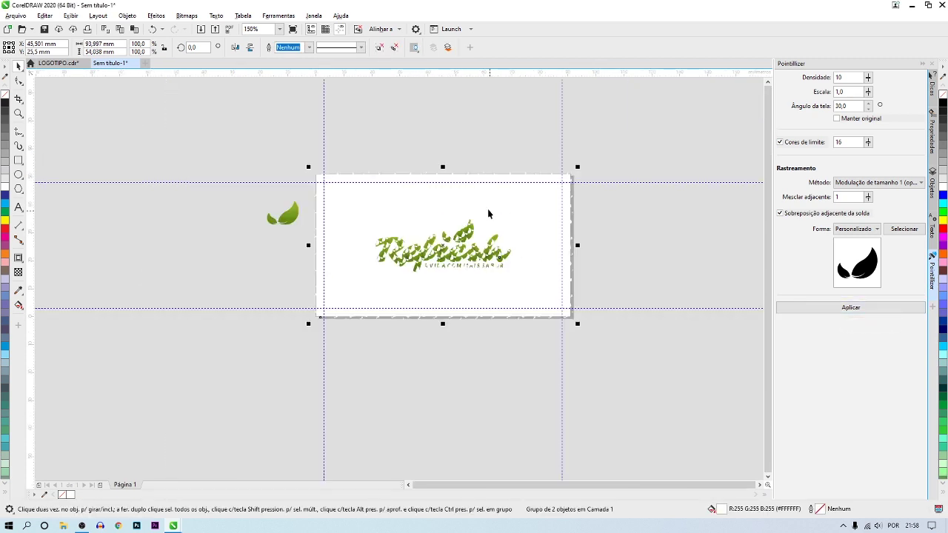
left_click_drag(501, 208, 270, 142)
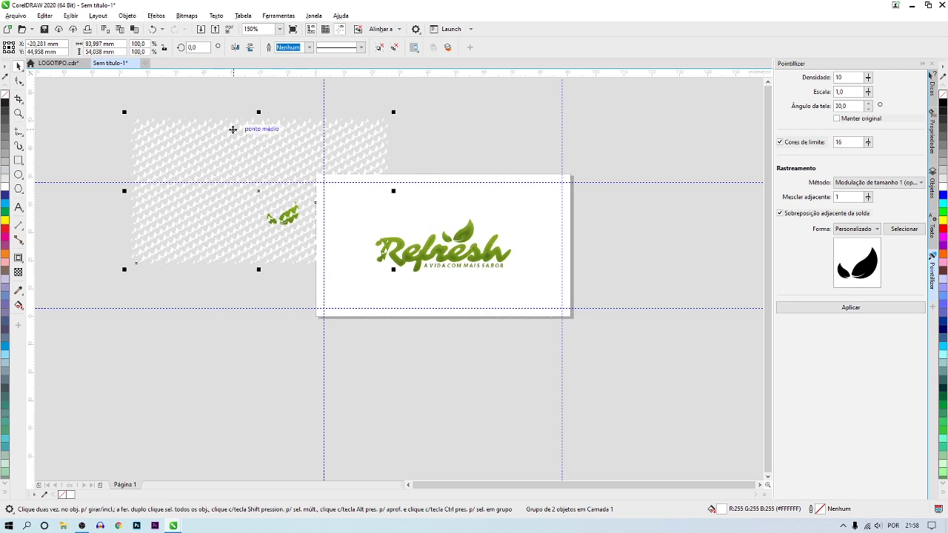
scroll(236, 128, "up", 4)
scroll(233, 139, "up", 2)
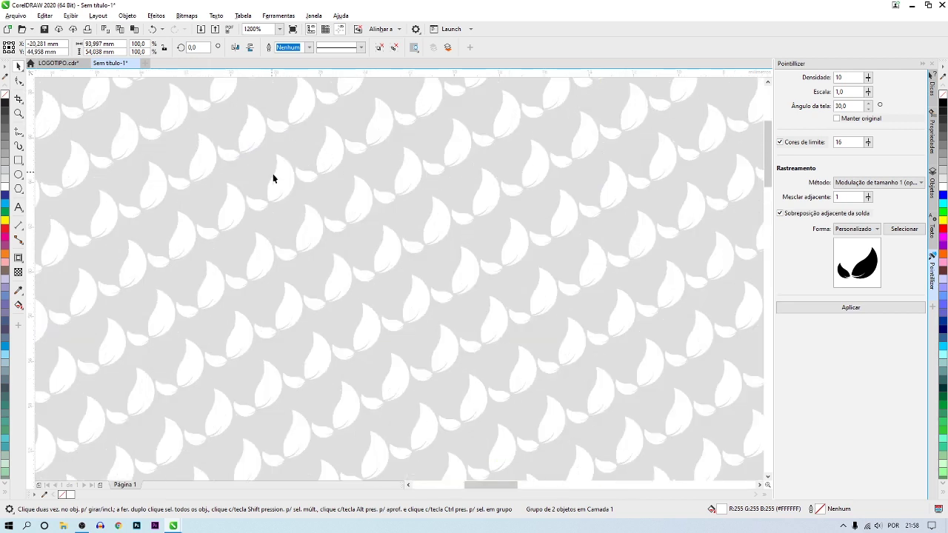
key("F4")
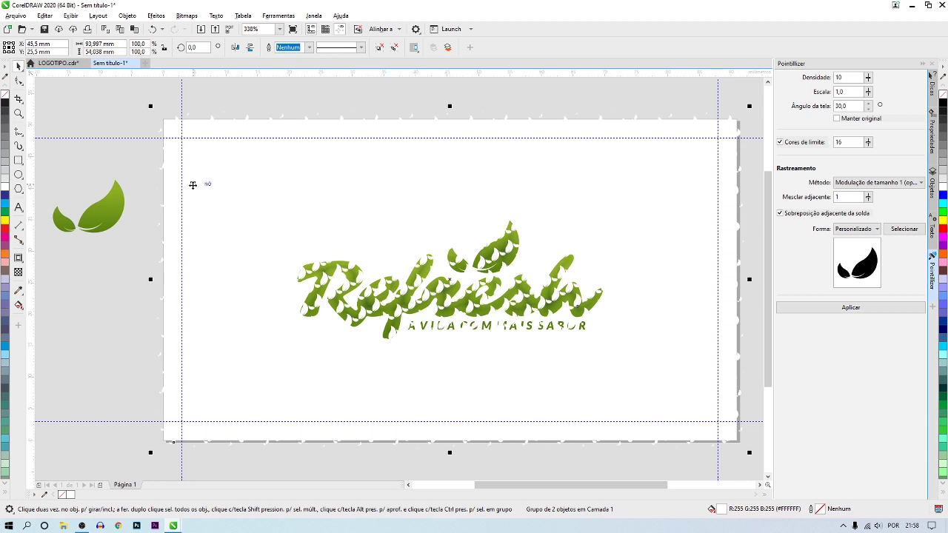
In LOGOTIPO.cdr, draw two small squares filled with the light and dark logo greens
left_click(58, 63)
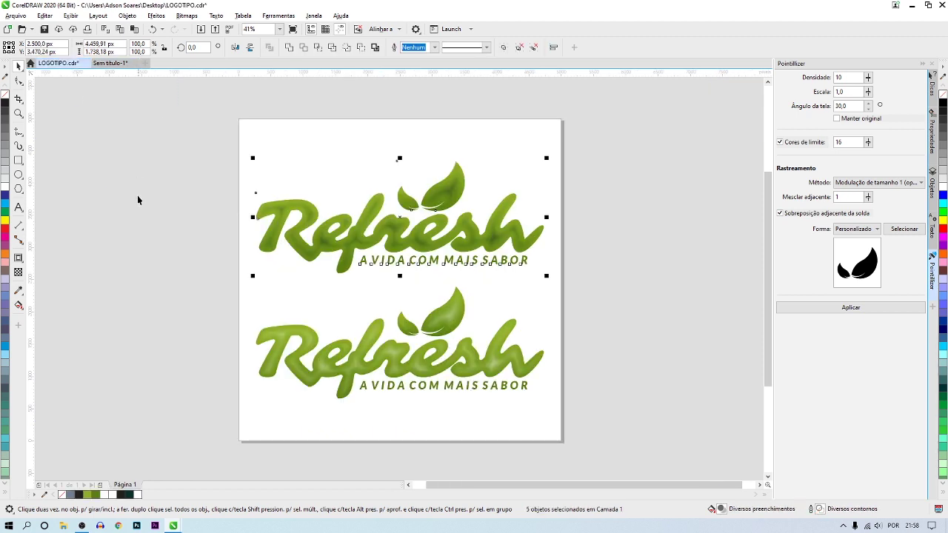
left_click(19, 160)
mouse_move(83, 175)
left_mouse_down()
mouse_move(115, 205)
mouse_move(110, 230)
left_mouse_up()
key("space")
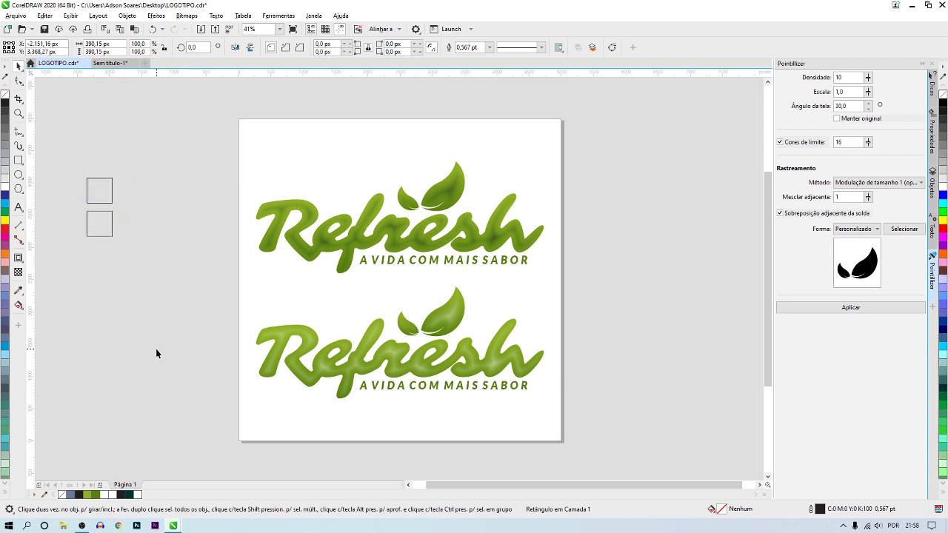
left_click(102, 195)
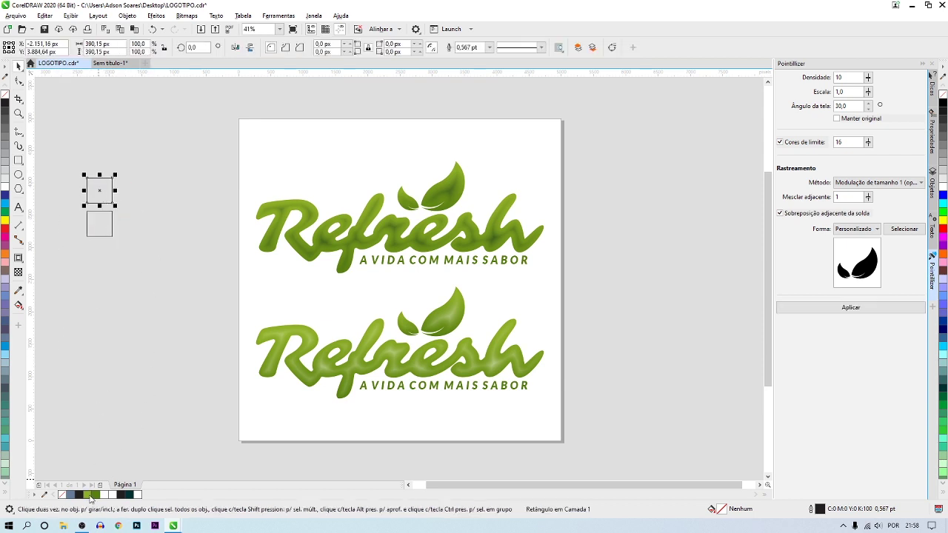
left_click(89, 495)
left_click(107, 235)
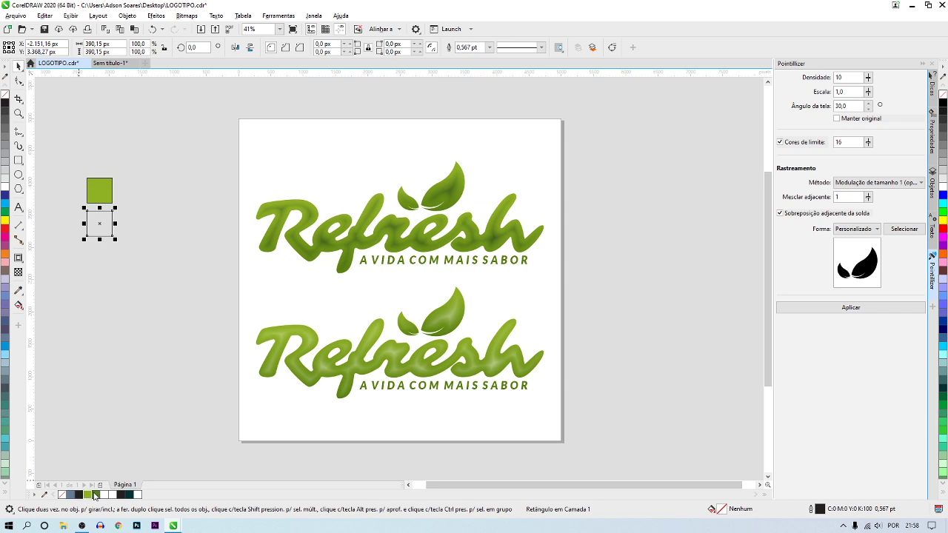
left_click(95, 494)
Bring both green squares into the card document
left_click_drag(51, 154, 150, 260)
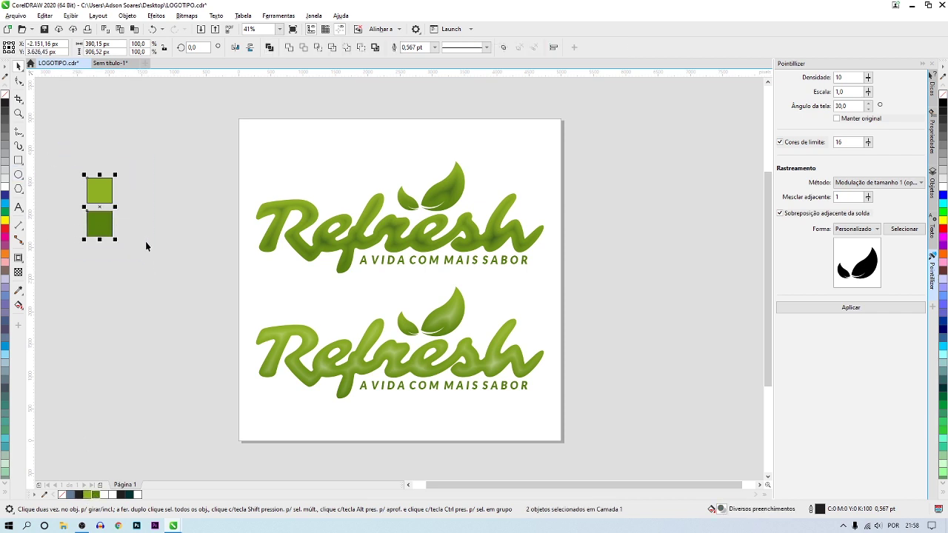
left_click(103, 63)
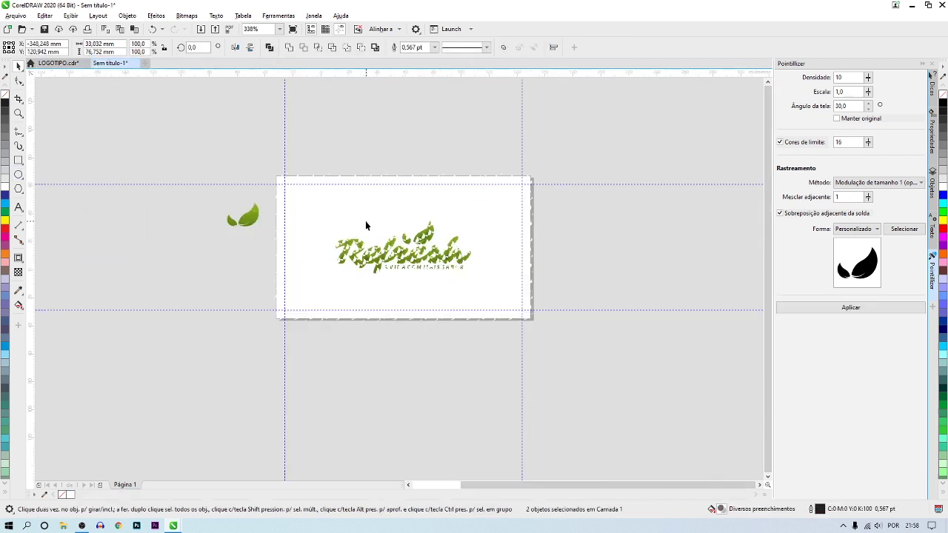
scroll(365, 220, "down", 5)
left_click(54, 397)
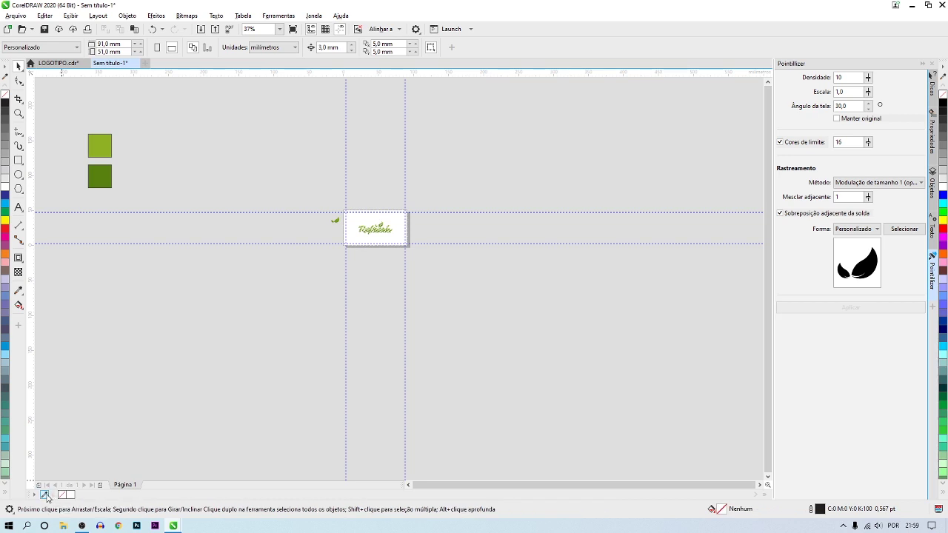
Add the light and dark greens to the document palette, then delete the squares
left_click_drag(103, 143, 79, 495)
left_click(44, 494)
left_click(108, 183)
left_click_drag(70, 116, 173, 208)
key("Delete")
key("shift+F4")
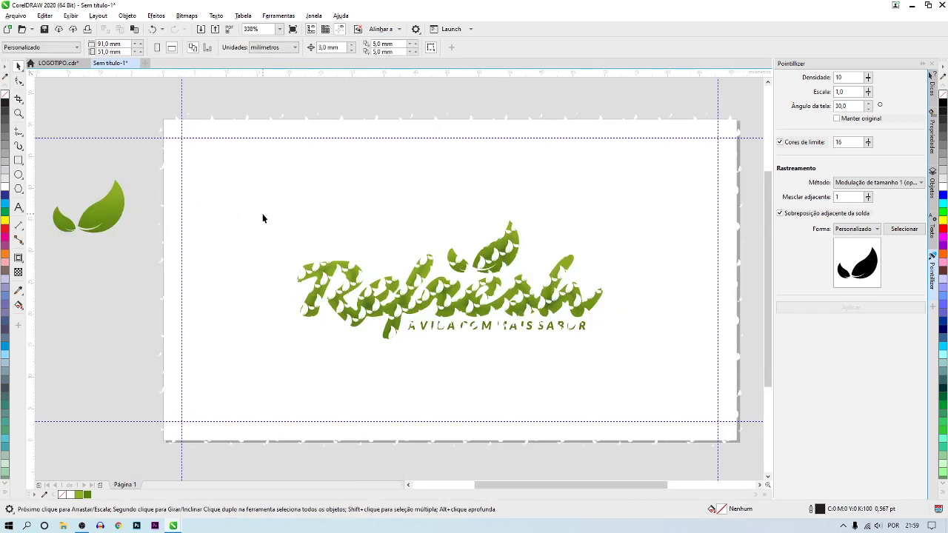
Fill the pointillized leaf pattern with light green R142 G177 B35
left_click(280, 118)
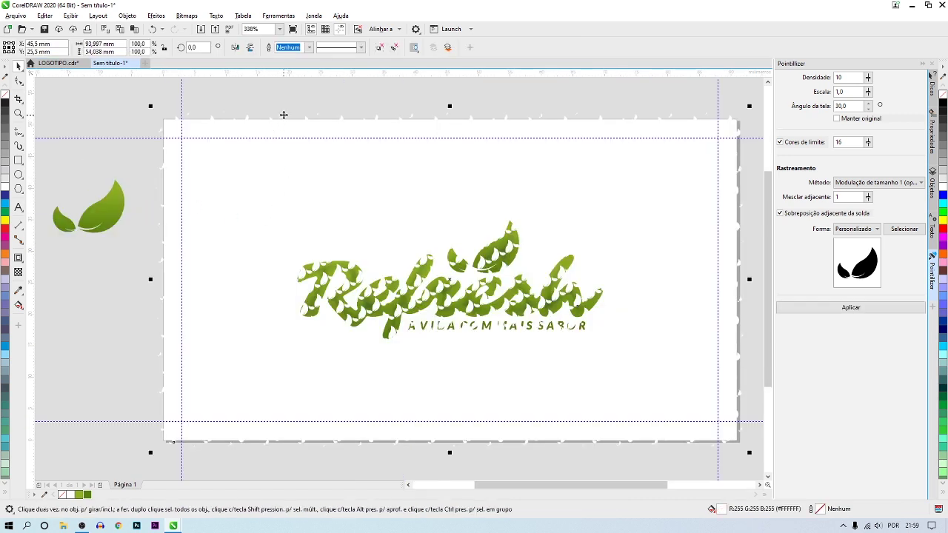
scroll(281, 129, "down", 4)
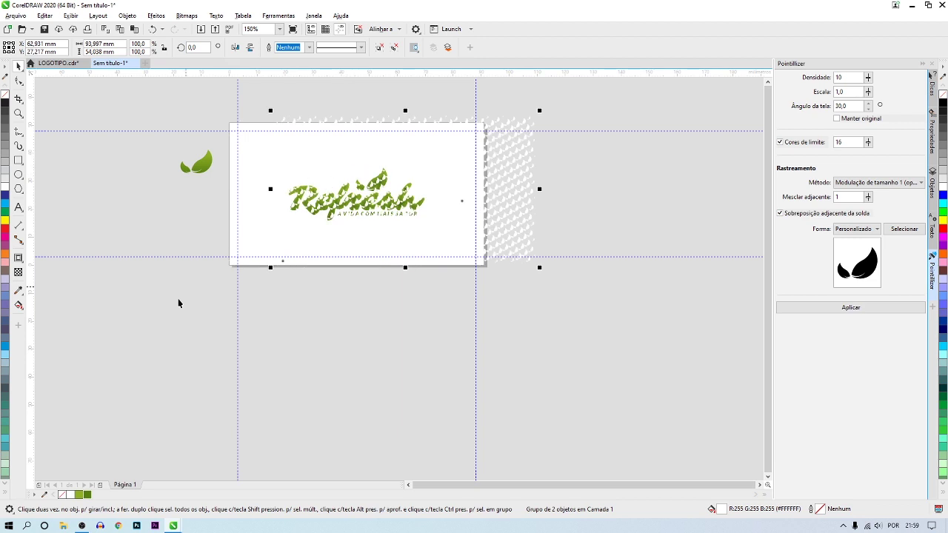
left_click(85, 494)
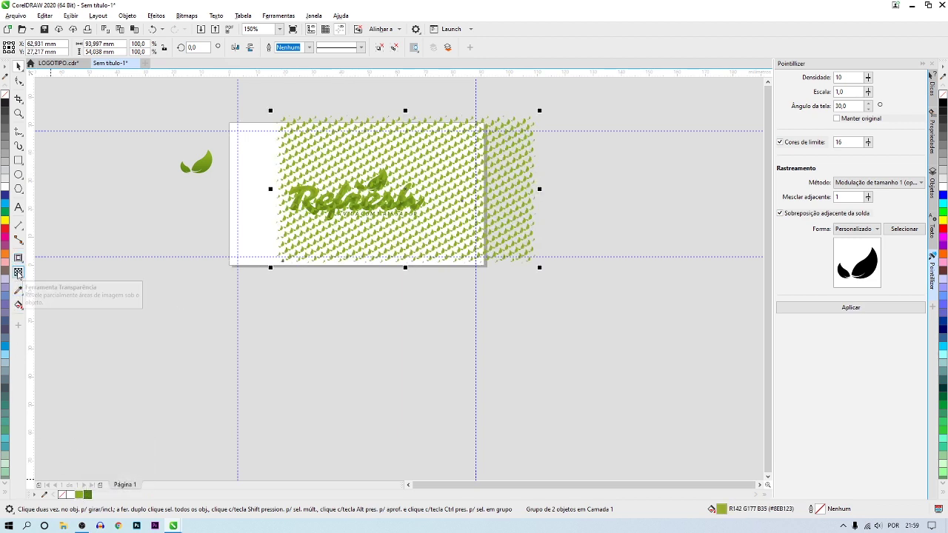
left_click(19, 272)
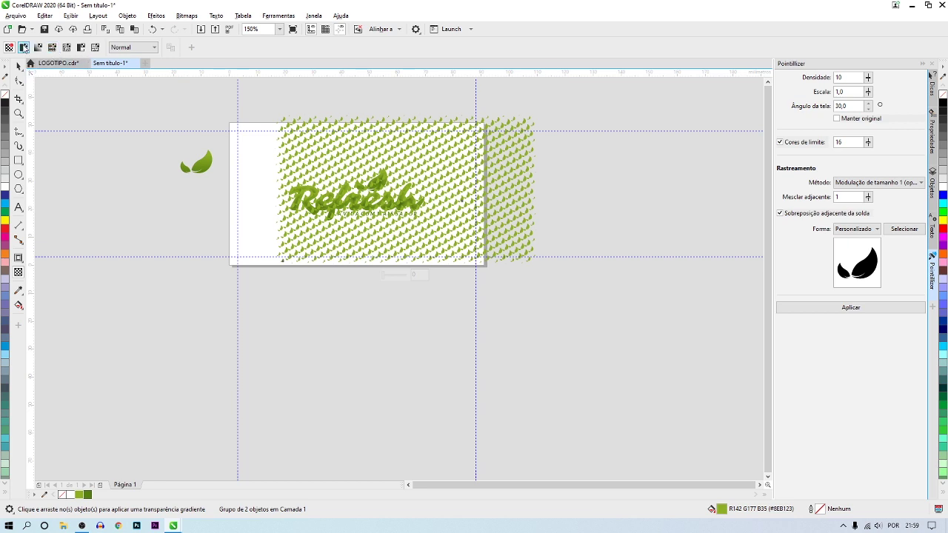
Apply uniform transparency of 80 to the green leaf pattern behind the Refresh logo
left_click(24, 47)
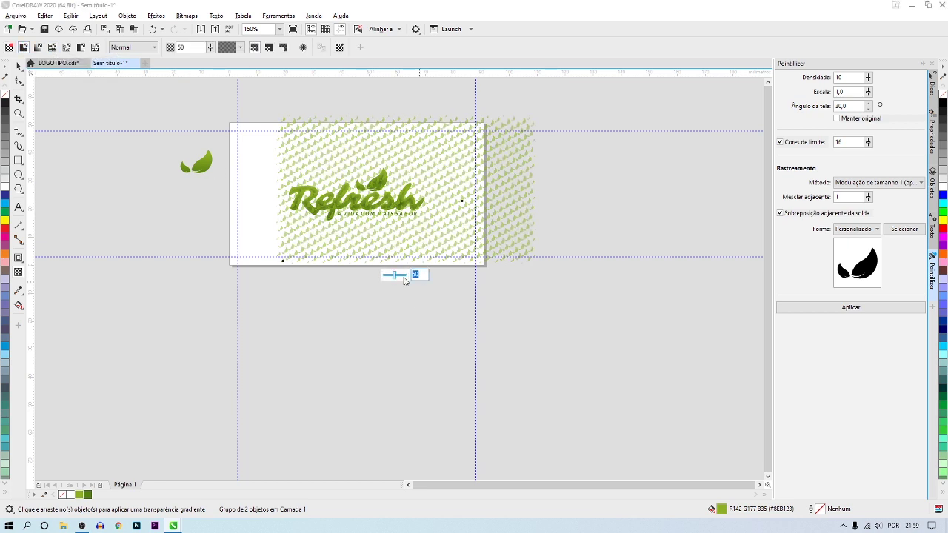
type("80")
key("Return")
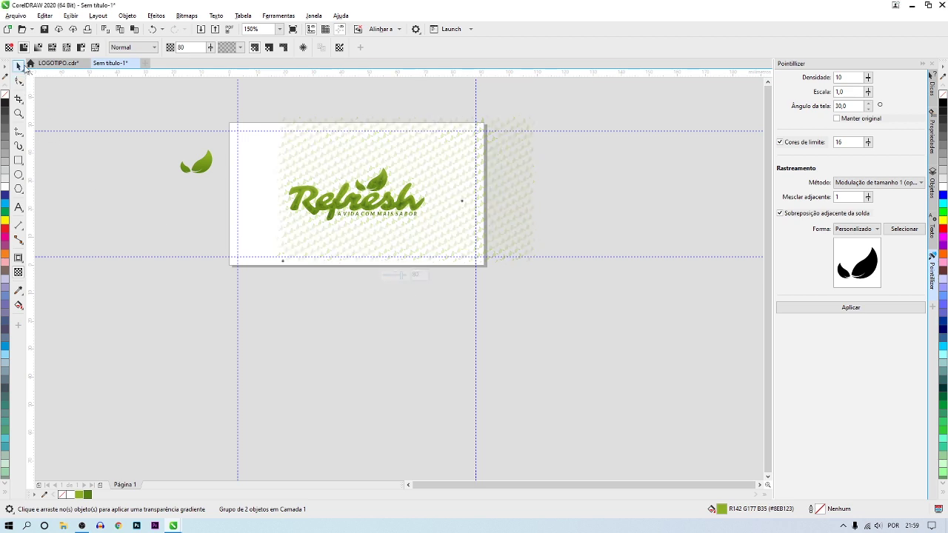
left_click(19, 66)
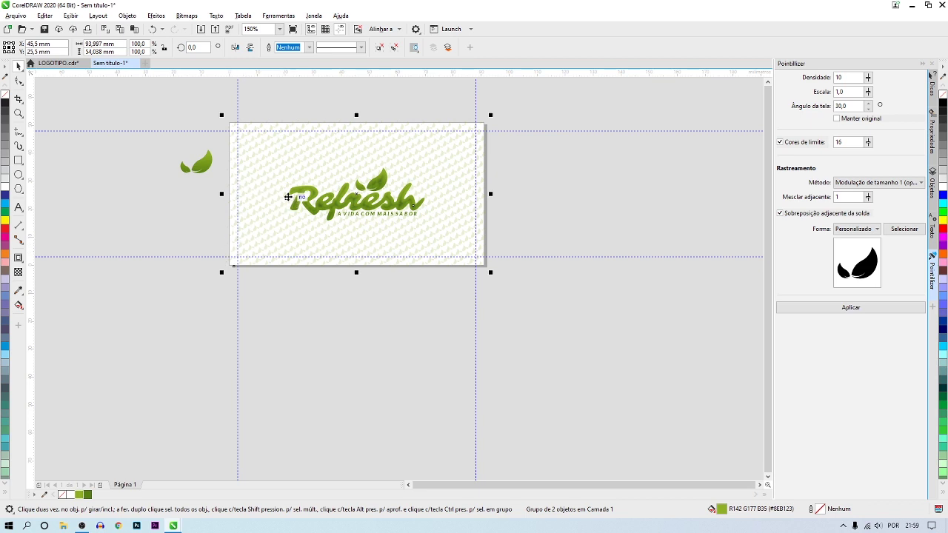
Create a rectangle exactly matching the 91×51 mm card page
scroll(288, 197, "up", 3)
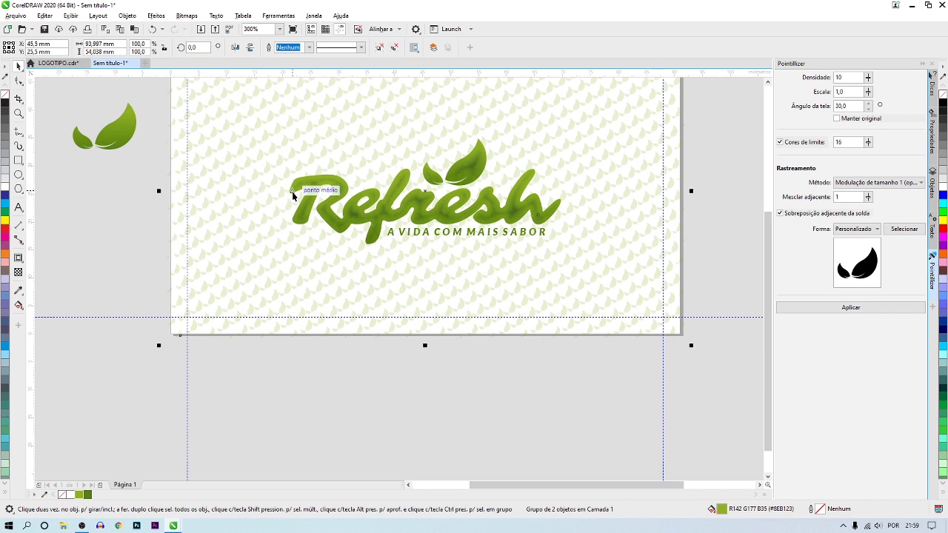
scroll(385, 268, "down", 3)
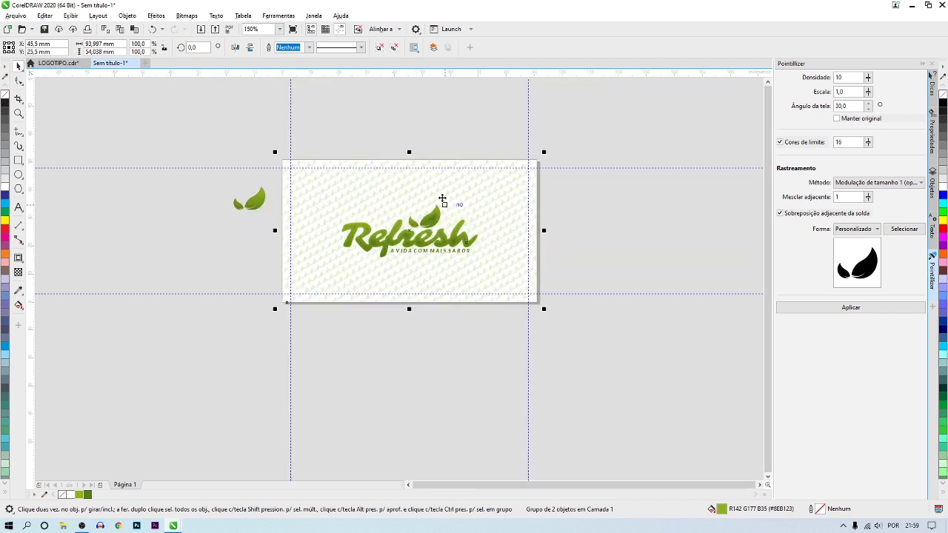
scroll(401, 161, "up", 6)
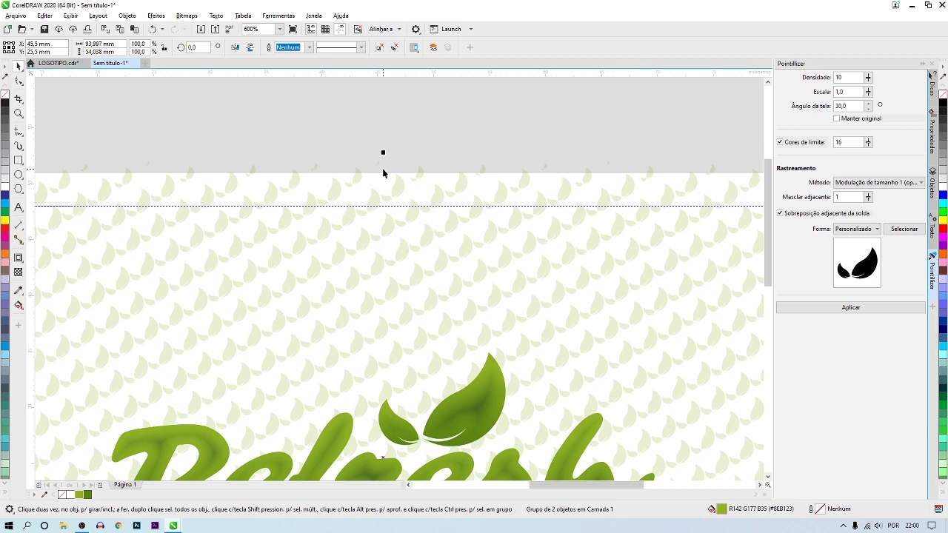
scroll(383, 169, "down", 3)
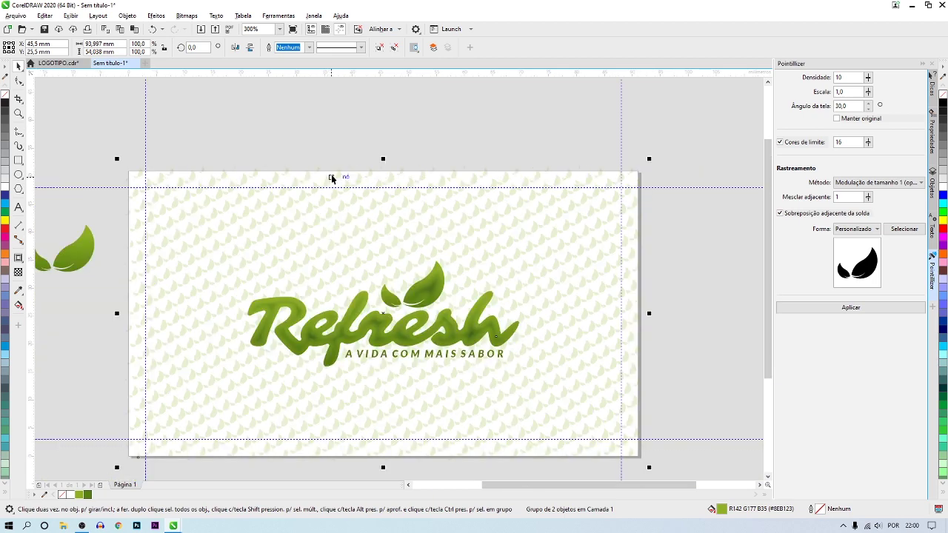
double_click(21, 161)
Intersect the leaf pattern with the page frame so it stays inside the card
scroll(264, 148, "up", 3)
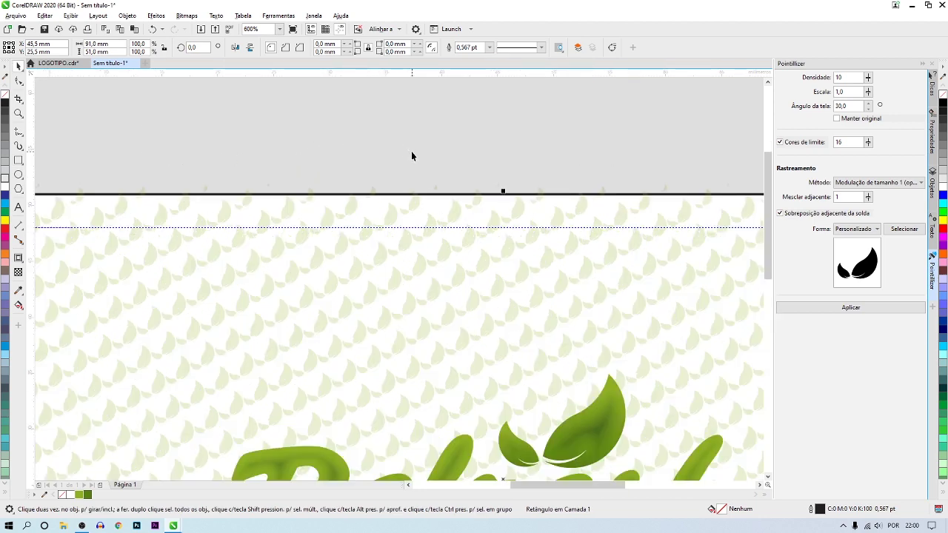
scroll(404, 162, "up", 5)
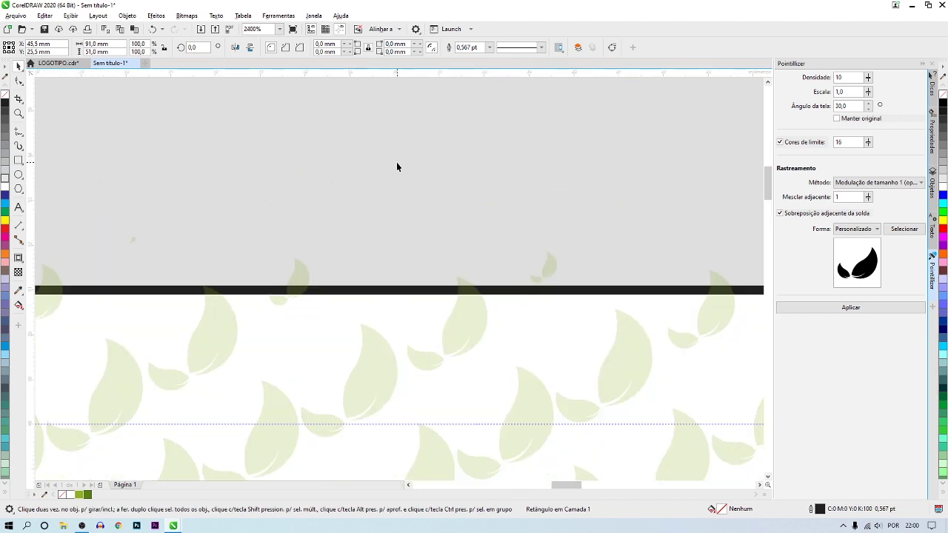
left_click(298, 266, "shift")
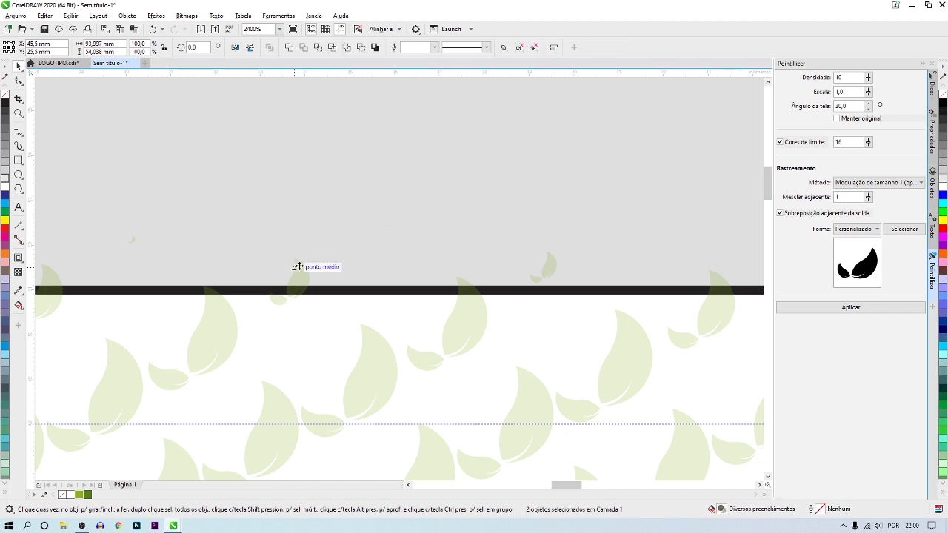
left_click(316, 49)
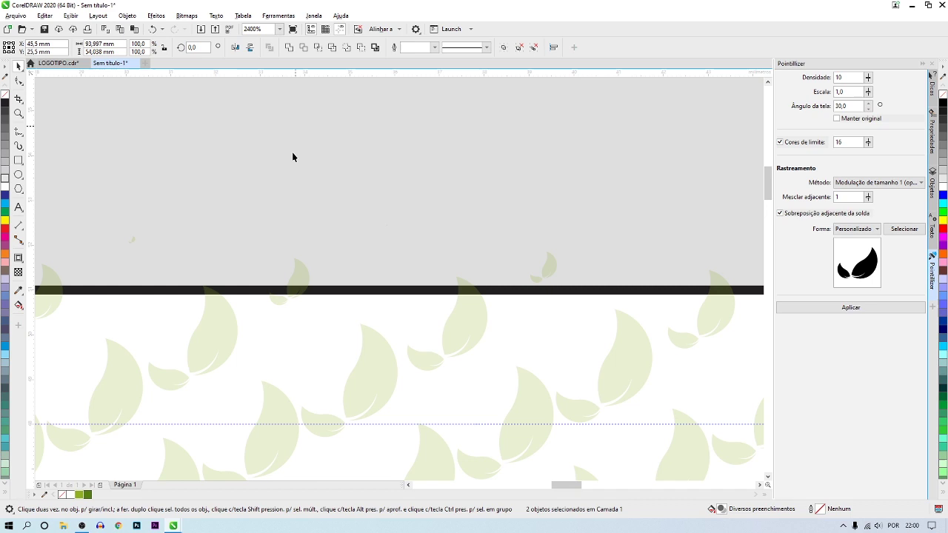
left_click(291, 190)
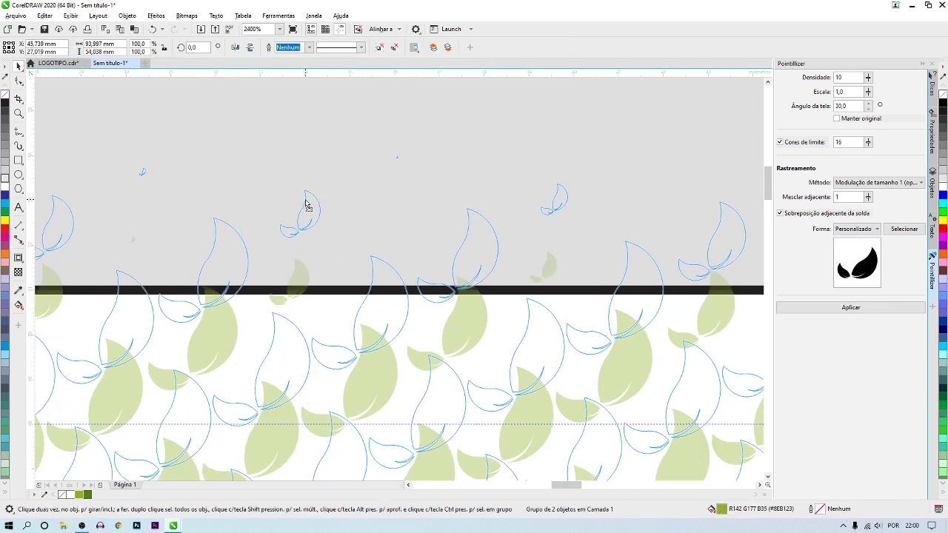
left_click_drag(298, 269, 307, 201)
left_click_drag(326, 293, 333, 220)
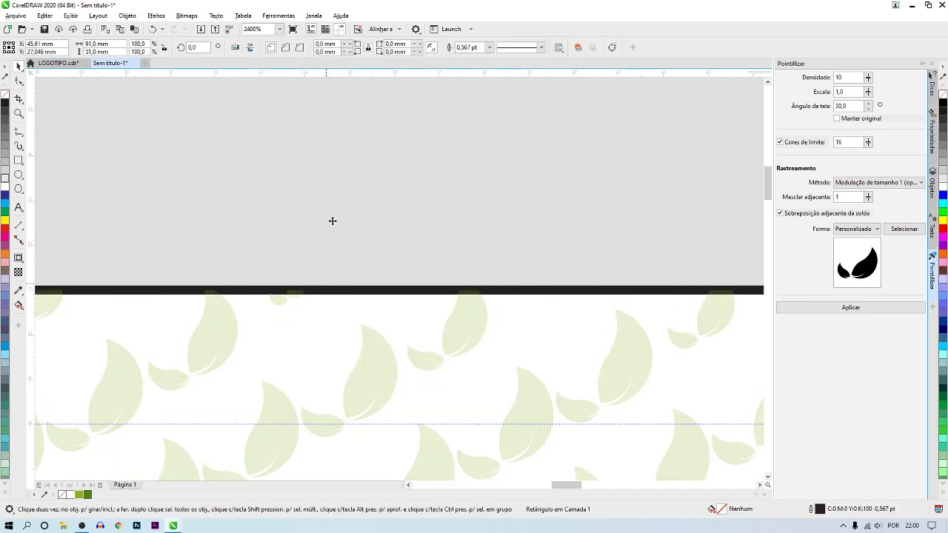
scroll(333, 195, "down", 3)
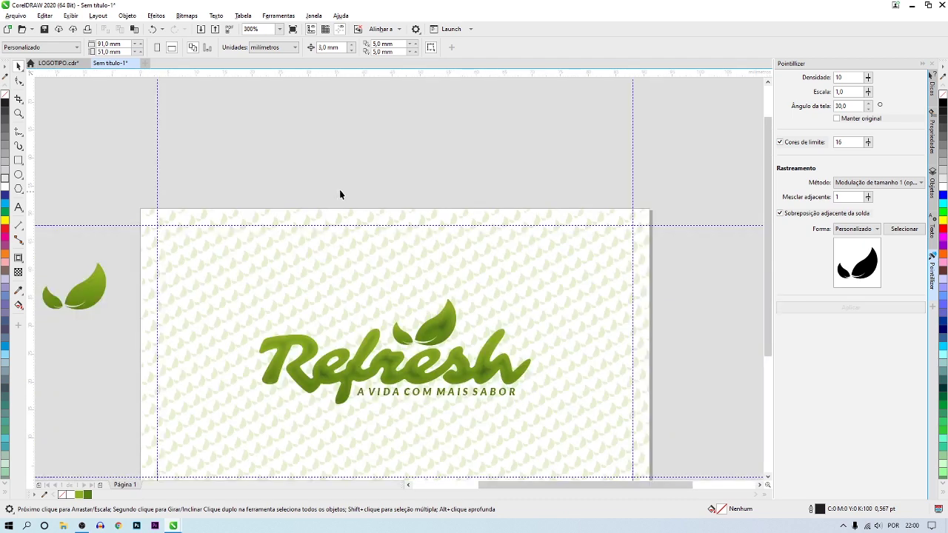
Select the Refresh logo group and show the Objects docker listing the layer's groups
scroll(339, 189, "down", 1)
scroll(364, 220, "up", 1)
scroll(374, 260, "up", 1)
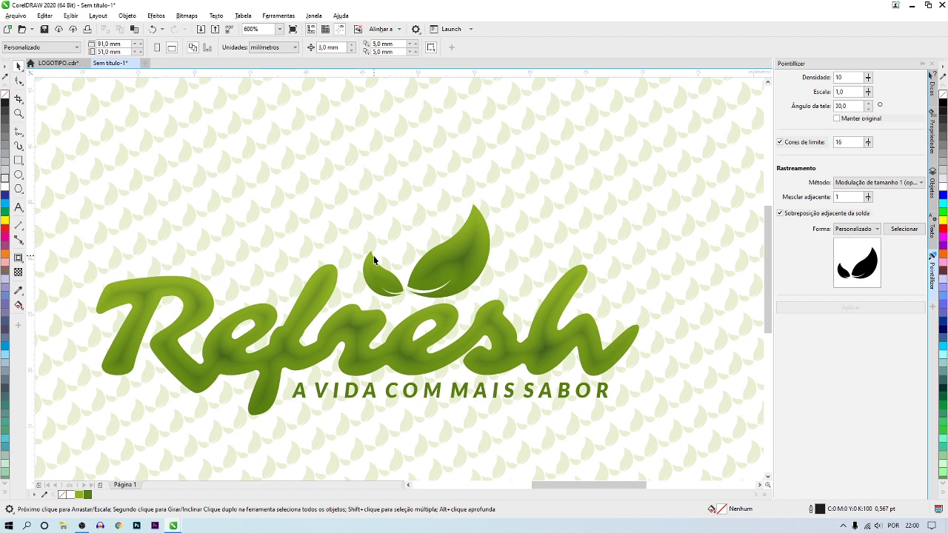
left_click(469, 252)
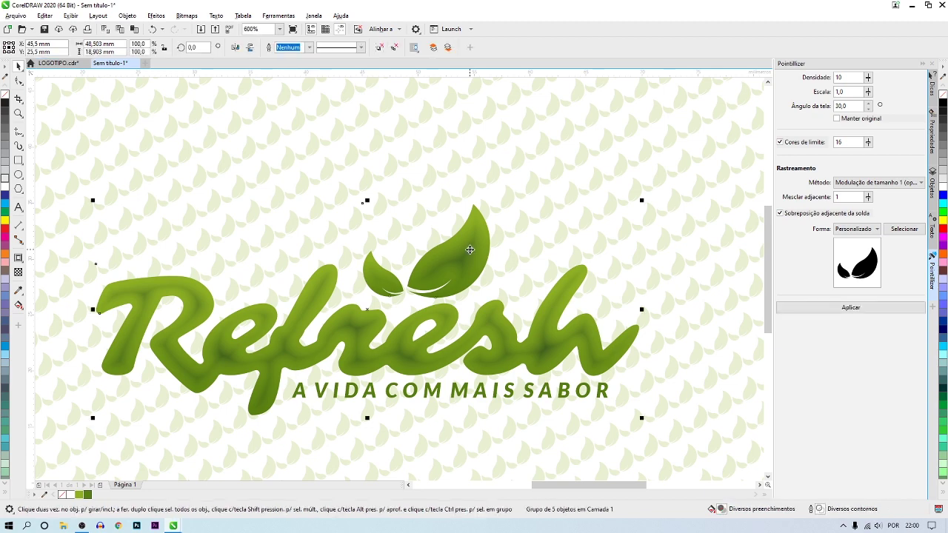
scroll(468, 250, "down", 2)
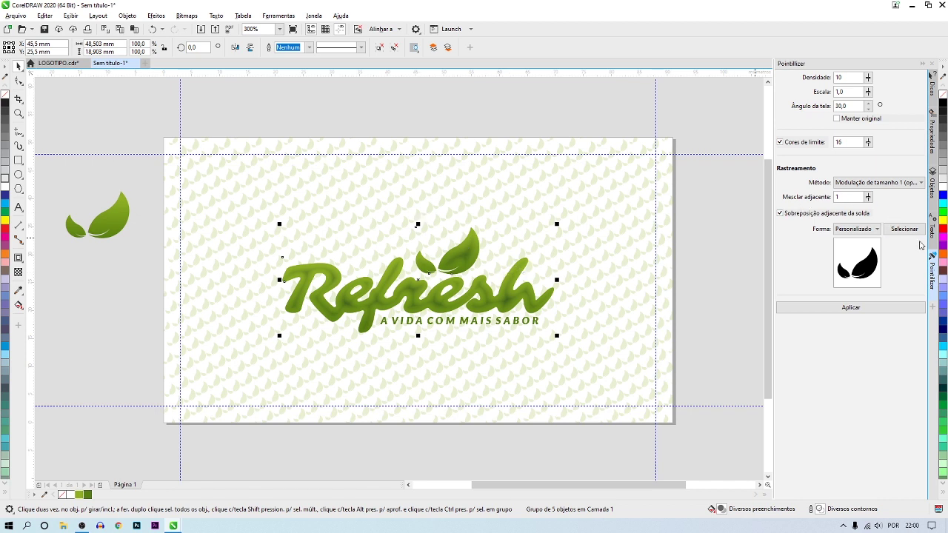
left_click(931, 185)
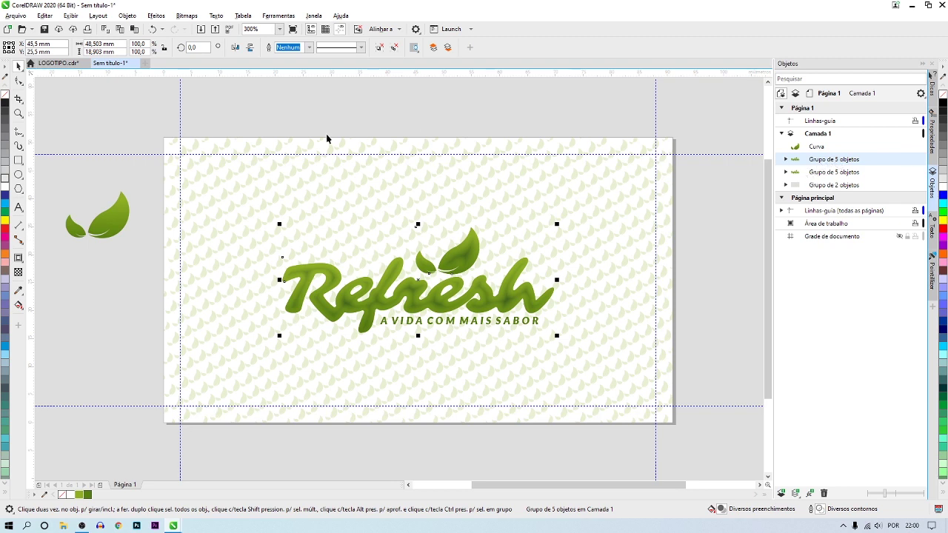
Convert the Refresh logo to a 300 dpi CMYK bitmap
left_click(185, 16)
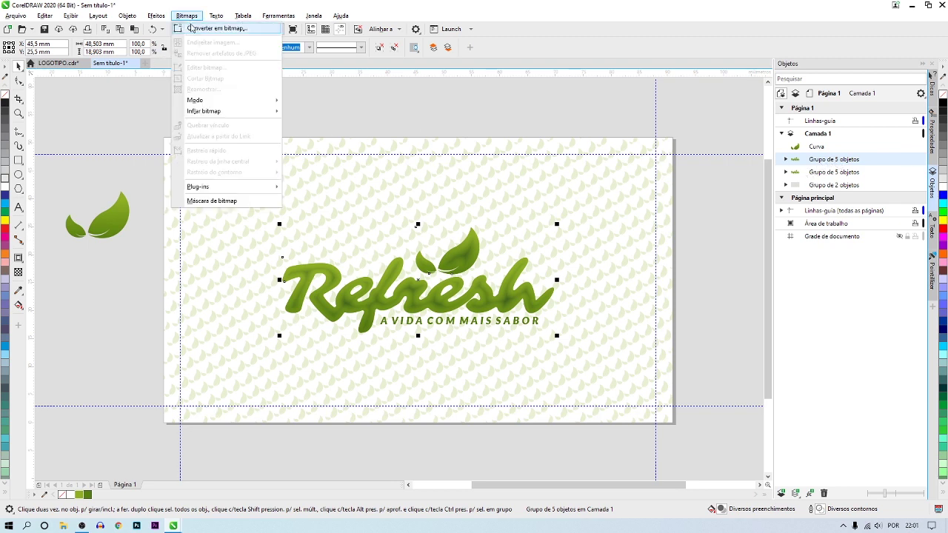
left_click(194, 29)
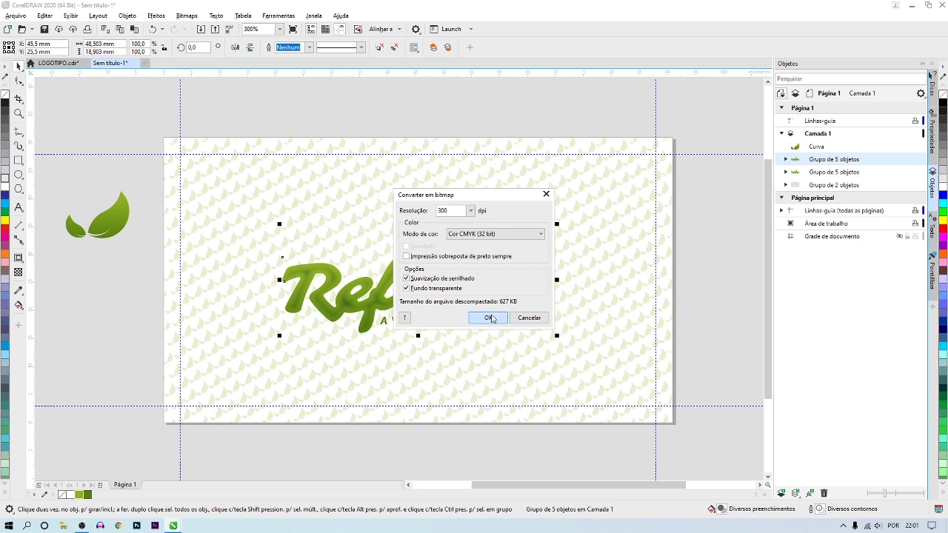
left_click(488, 317)
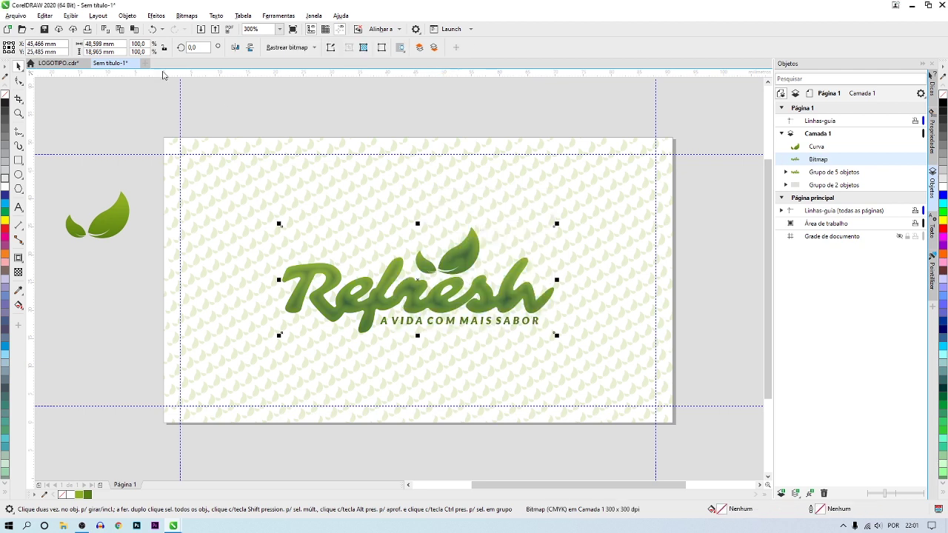
Set the logo bitmap's brightness and contrast to -100 so it turns solid black
left_click(154, 16)
mouse_move(168, 54)
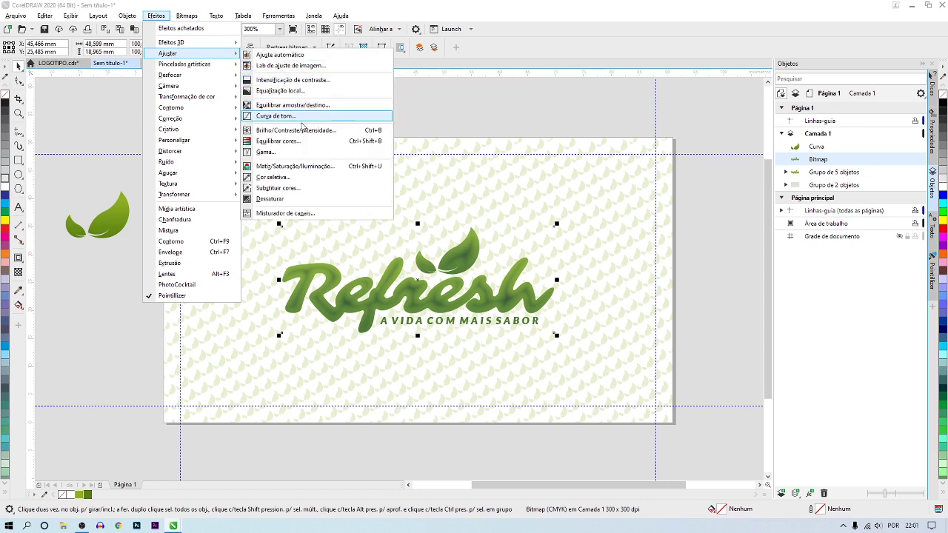
left_click(306, 131)
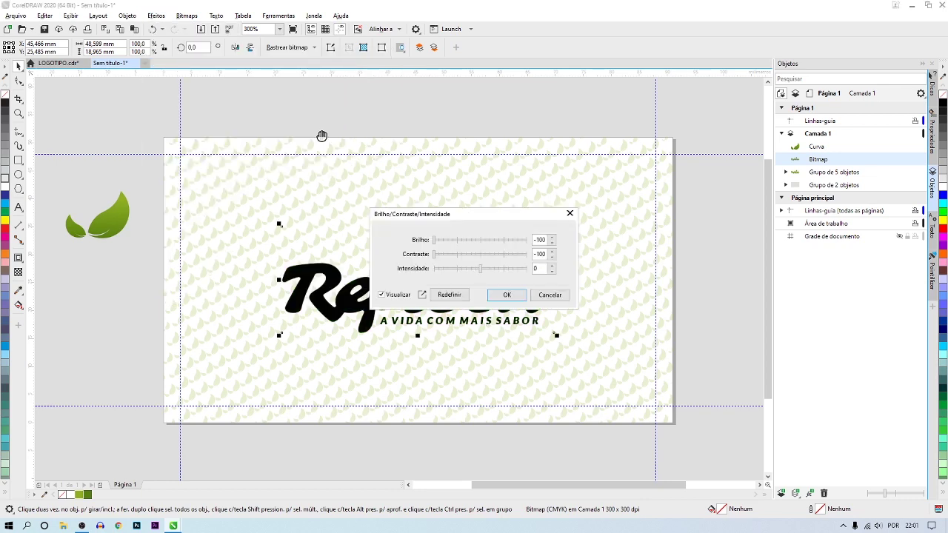
left_click_drag(476, 217, 516, 195)
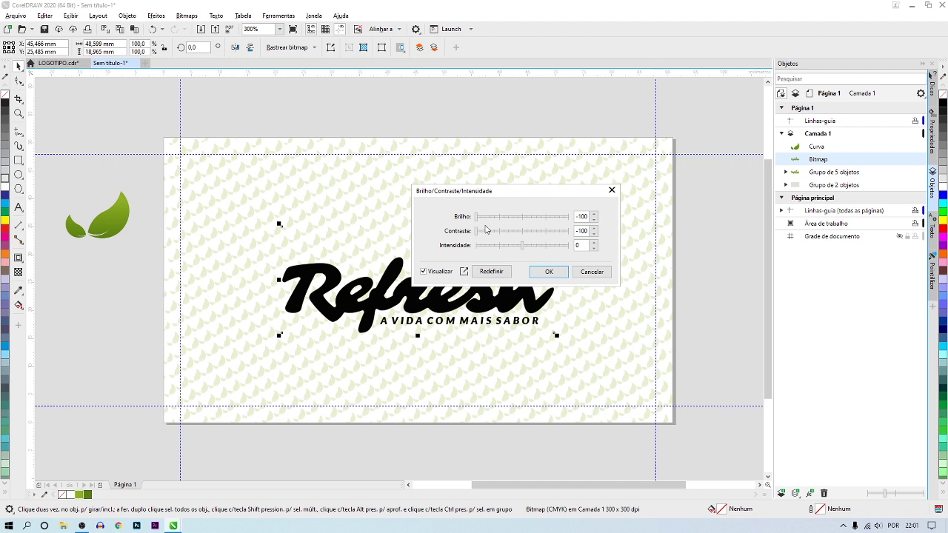
left_click(533, 272)
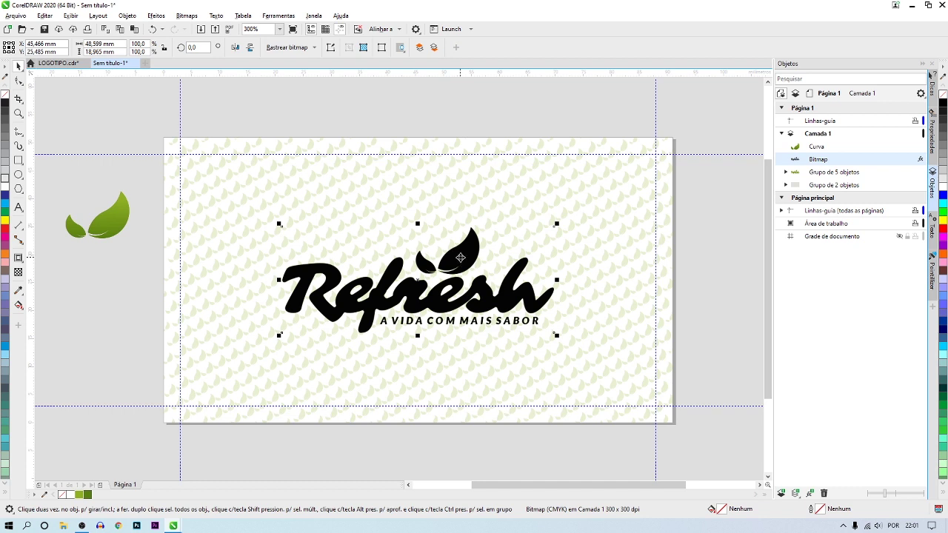
Quick-trace the logo bitmap into vectors and move the Bitmap into the 21-object lettering group
right_click(461, 260)
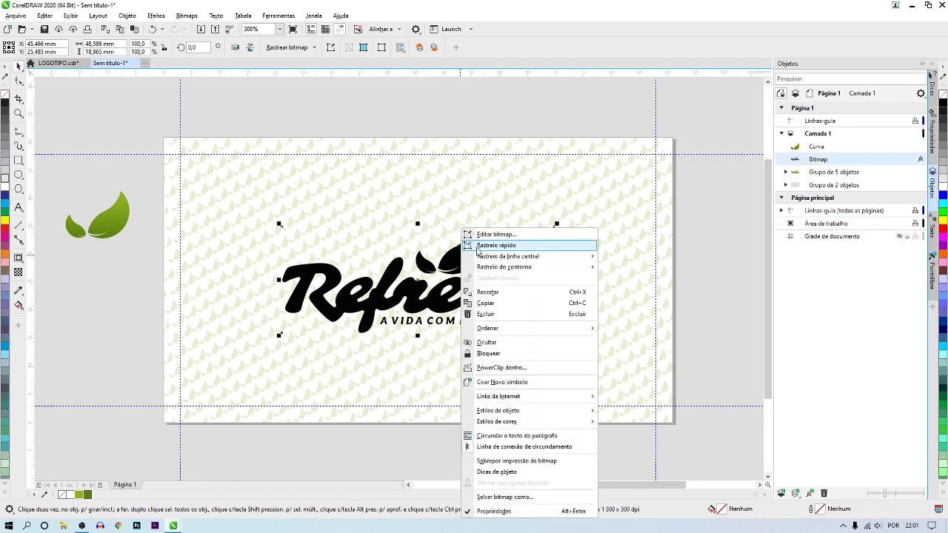
left_click(485, 245)
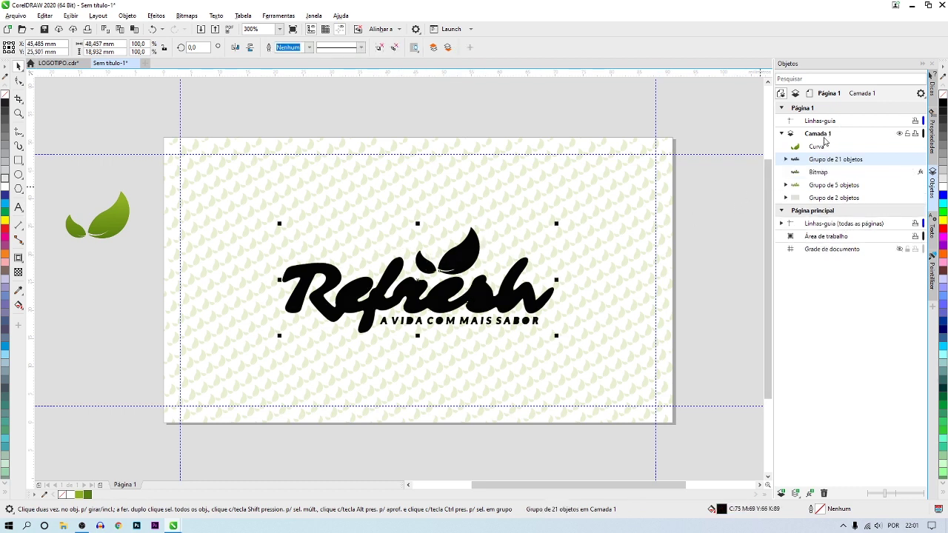
mouse_move(818, 172)
left_click(811, 175)
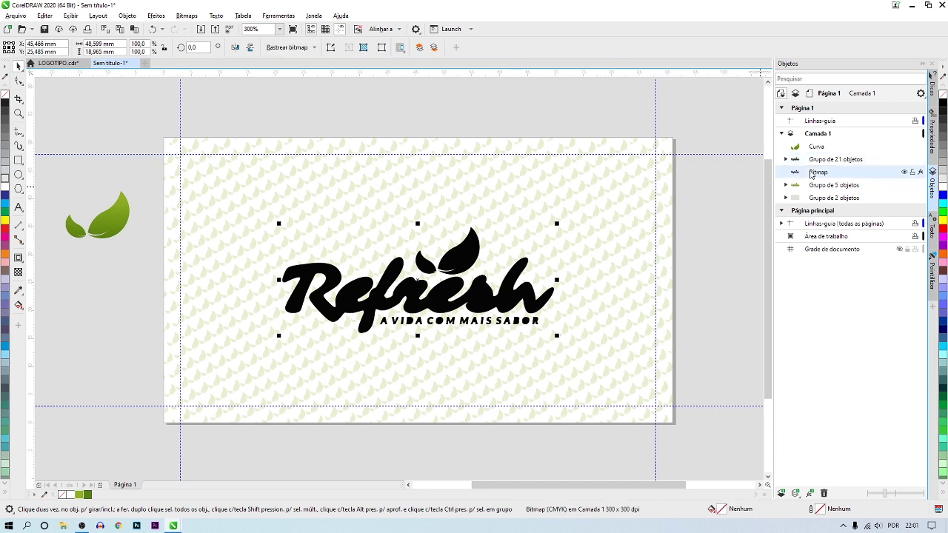
left_click_drag(810, 174, 800, 163)
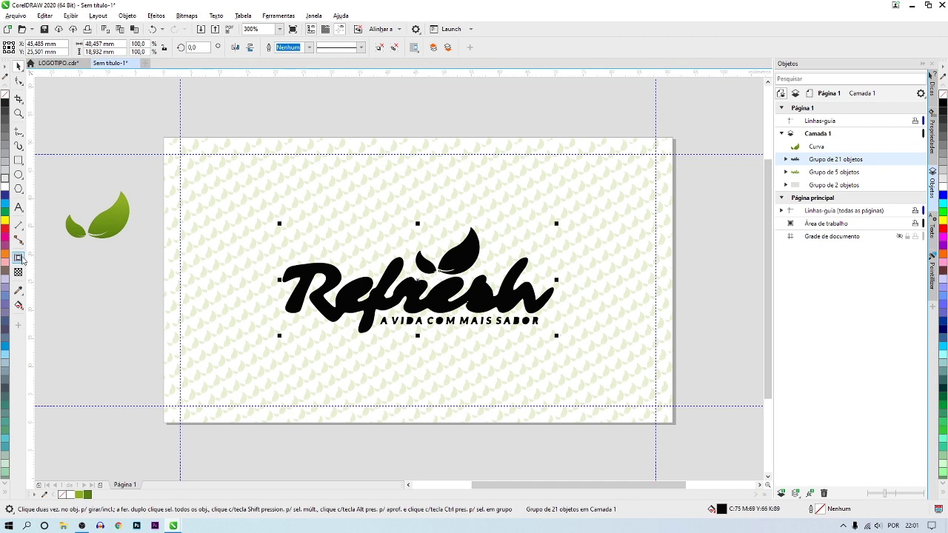
Add a 0.787 mm outside contour around the Refresh lettering
left_click(18, 258)
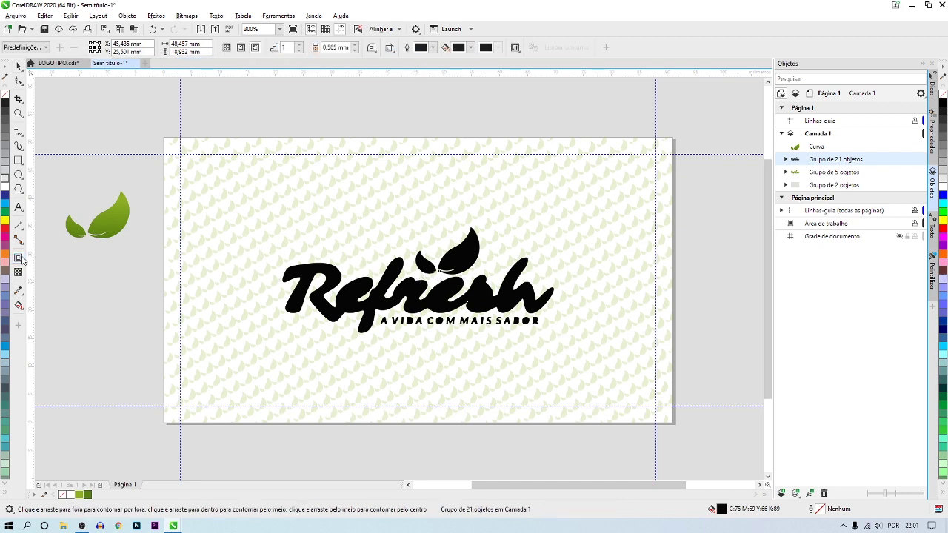
scroll(289, 282, "up", 2)
mouse_move(285, 300)
left_mouse_down()
mouse_move(295, 276)
mouse_move(263, 245)
left_mouse_up()
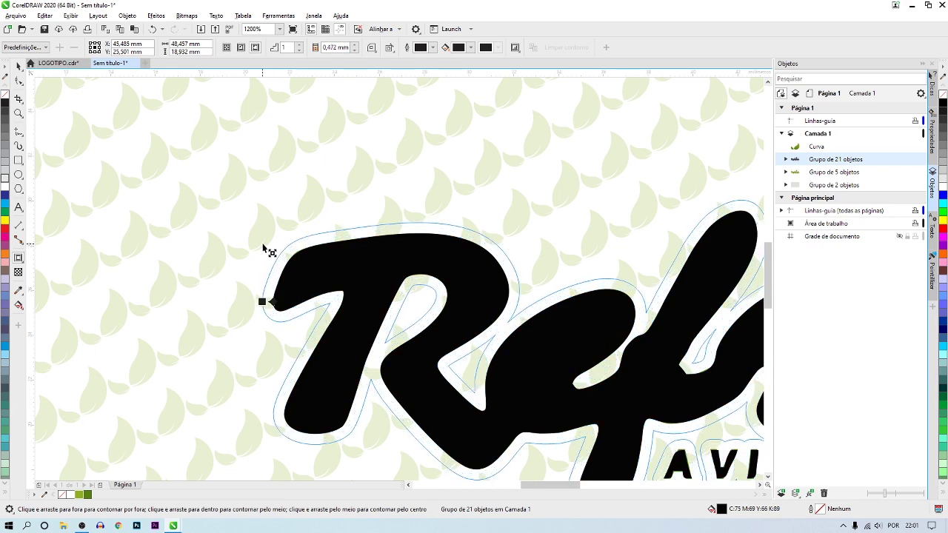
left_click_drag(263, 246, 255, 238)
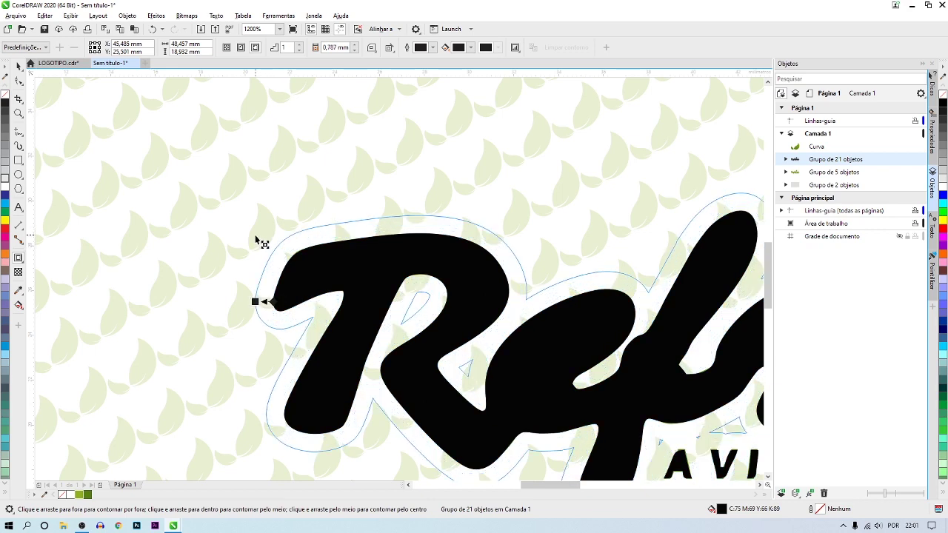
scroll(255, 239, "down", 1)
scroll(256, 238, "down", 1)
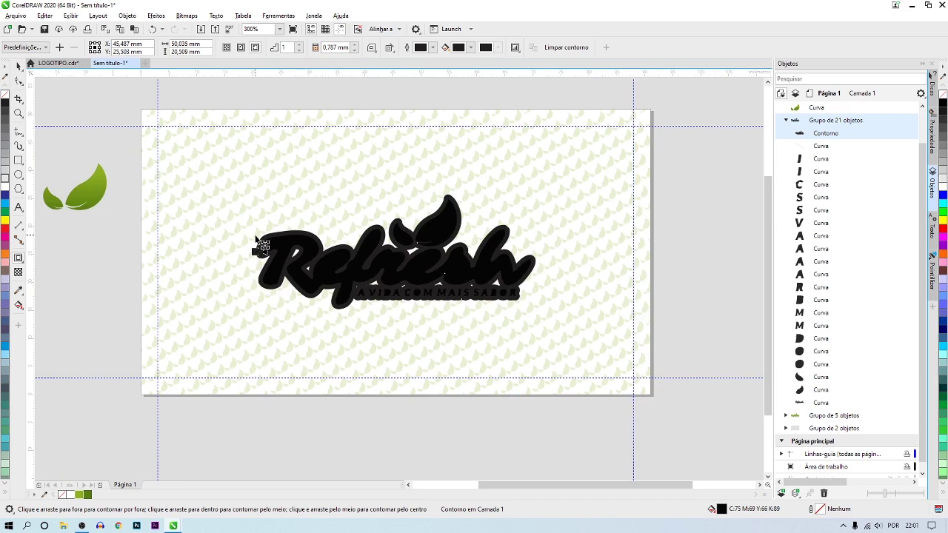
Break the contour apart, delete the original lettering, and select the contour with the leaf pattern
key("space")
key("ctrl+k")
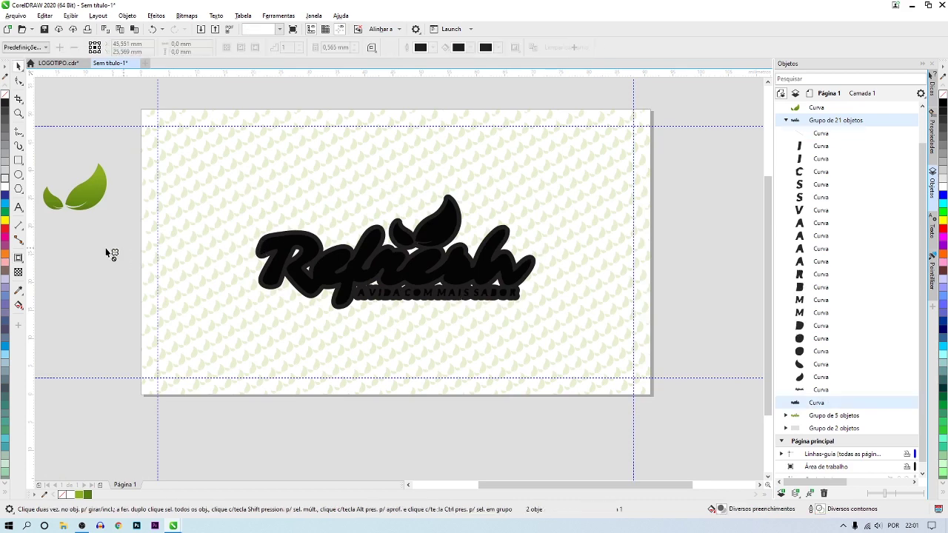
left_click(111, 254)
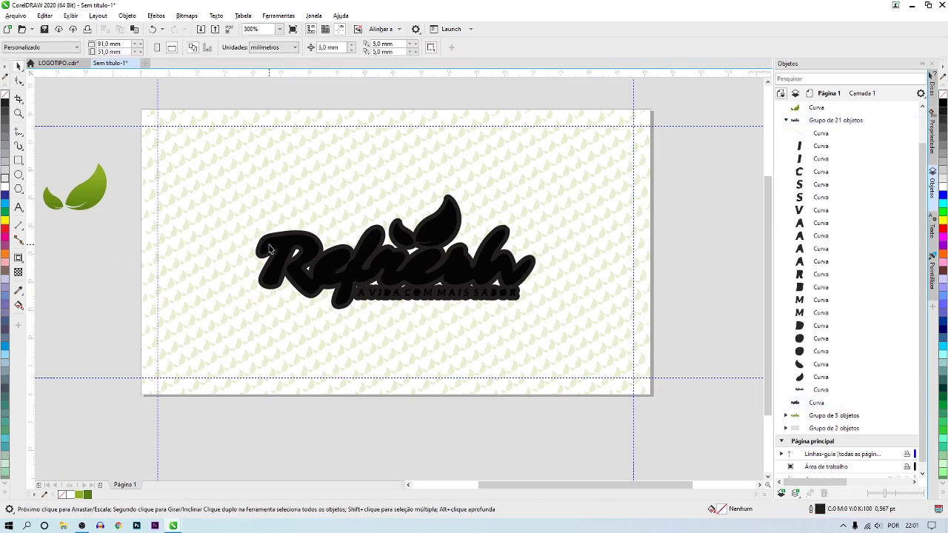
left_click_drag(268, 248, 465, 183)
key("Delete")
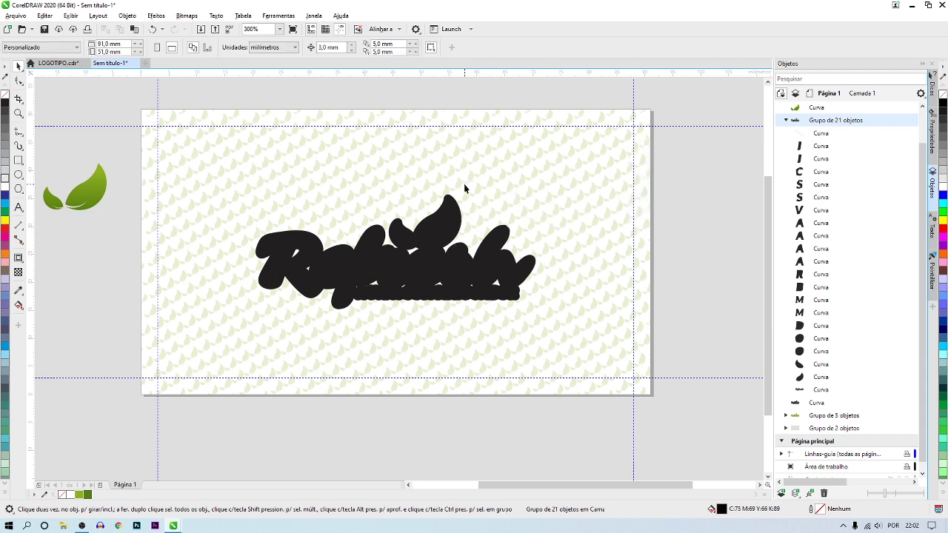
left_click(451, 200)
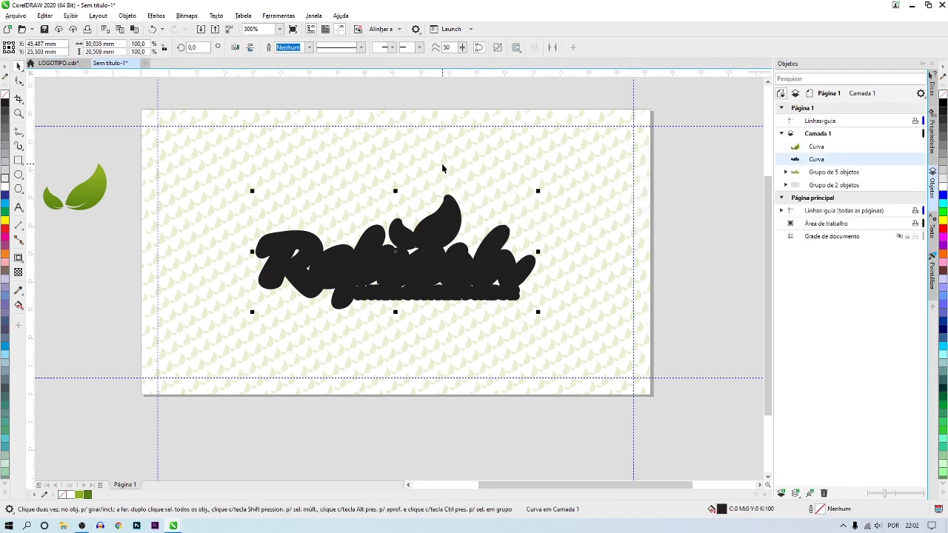
left_click(445, 161, "shift")
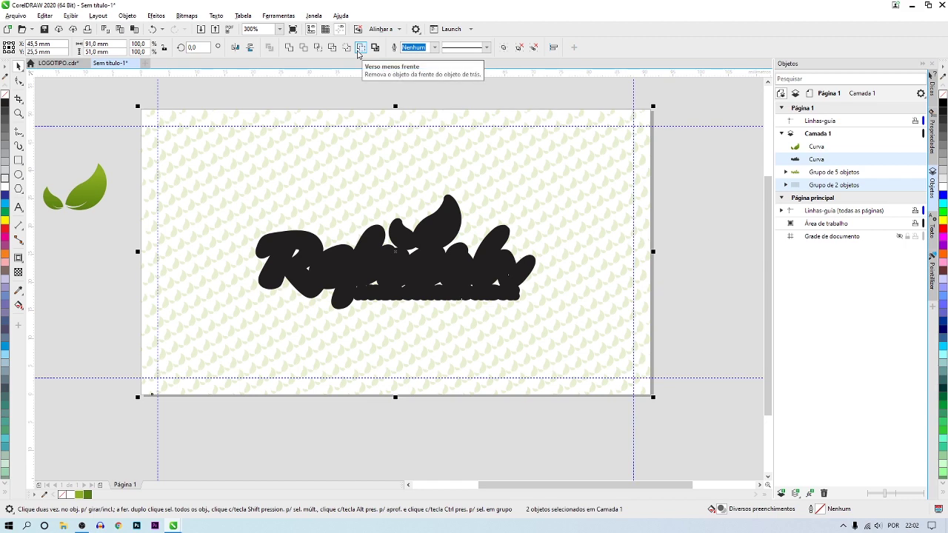
Cut the contour shape out of the leaf pattern with Back Minus Front
left_click(360, 49)
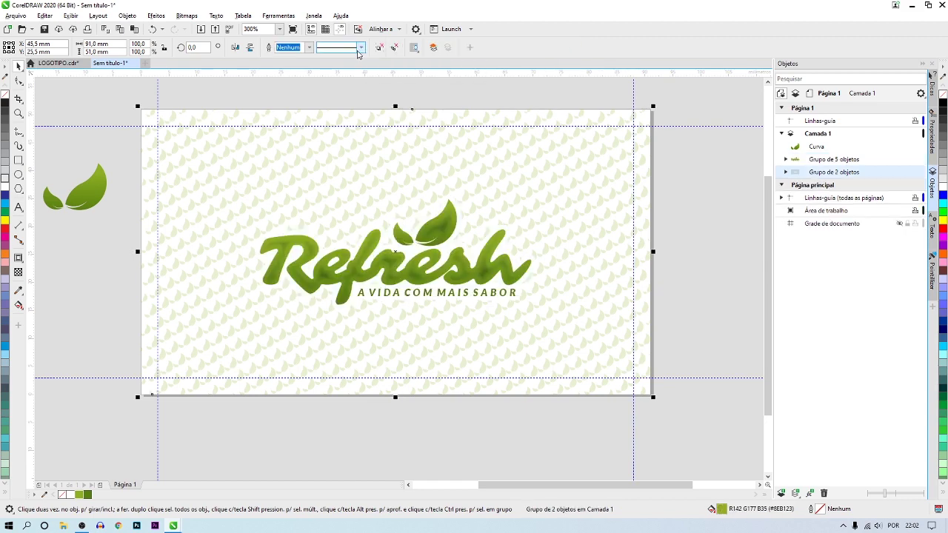
left_click(375, 93)
scroll(453, 201, "up", 2)
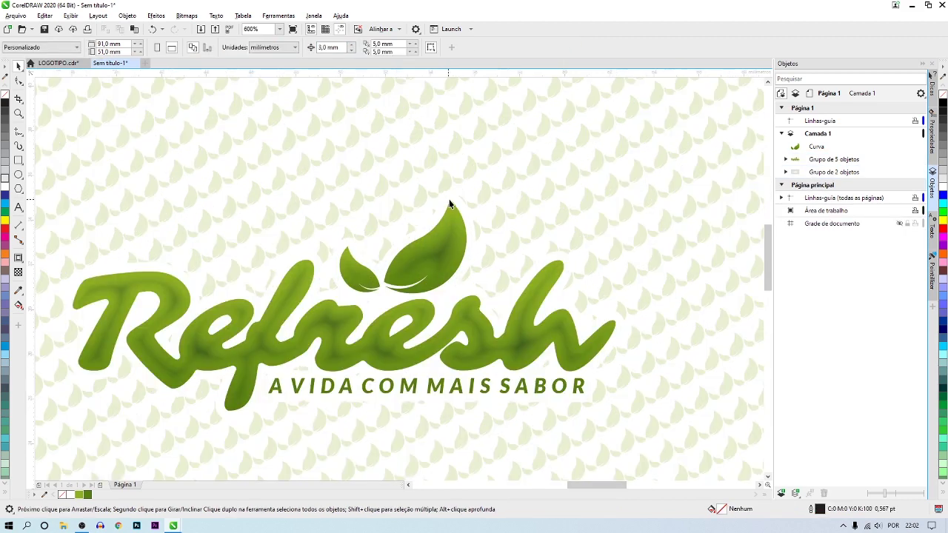
scroll(453, 201, "up", 2)
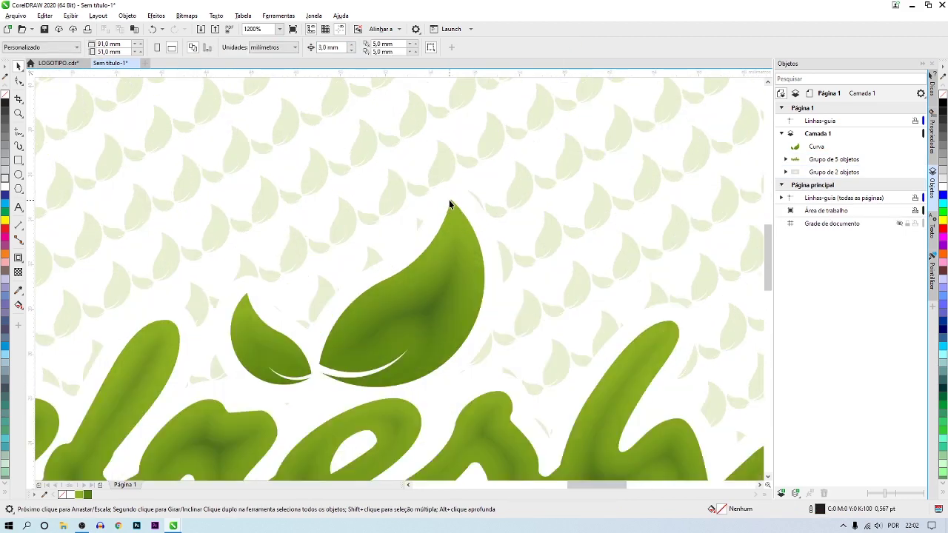
Snap the leaf pattern group back to the page centre and fit the page in view
left_click(569, 219)
left_click_drag(544, 218, 418, 227)
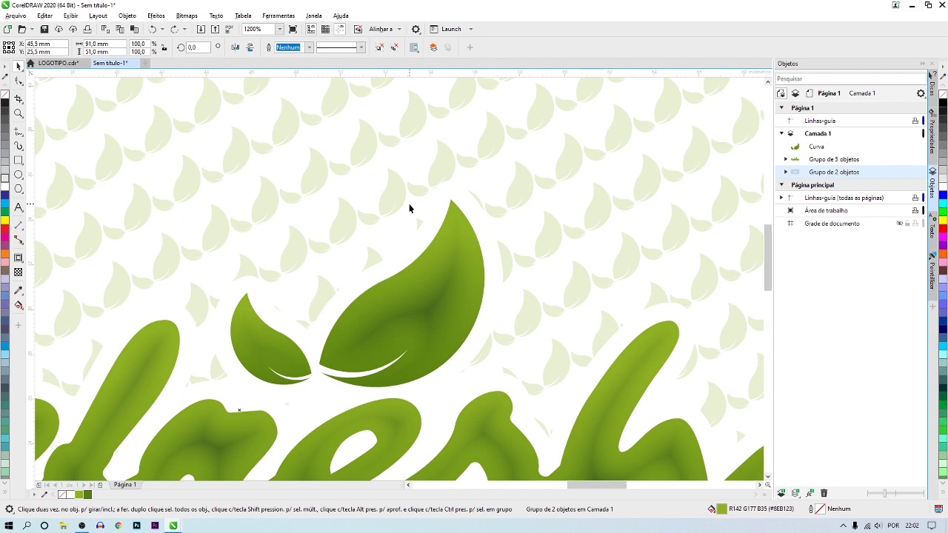
key("shift+F4")
left_click(379, 99)
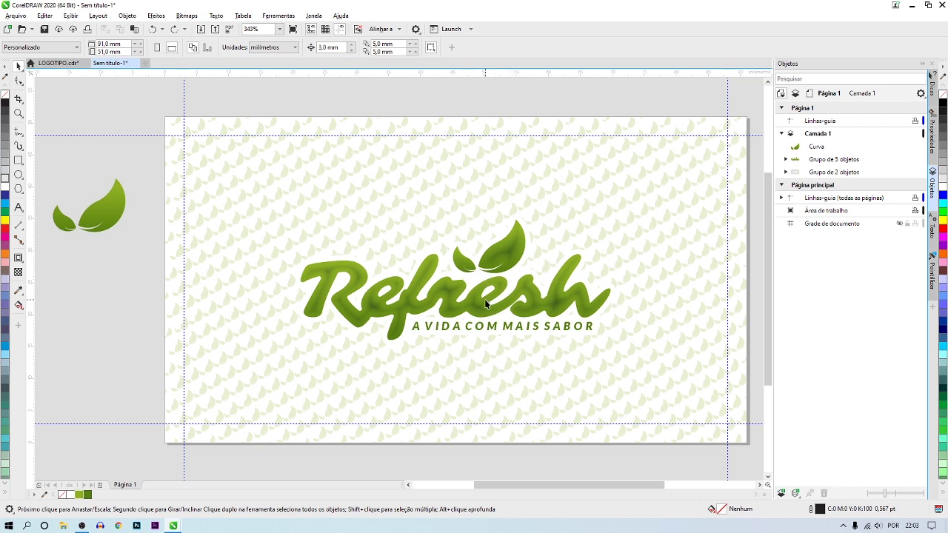
Paste a copy of the Refresh logo onto a new second page
left_click(317, 271)
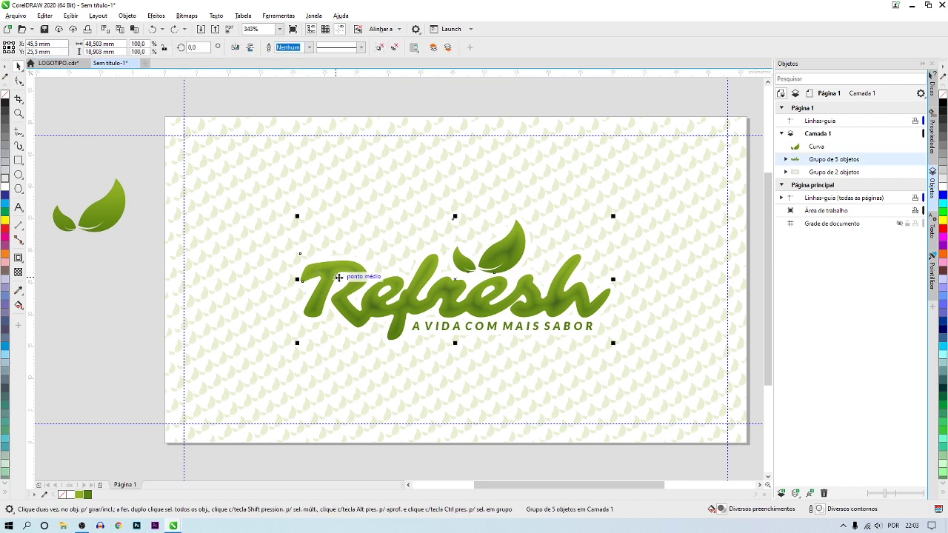
left_click(101, 486)
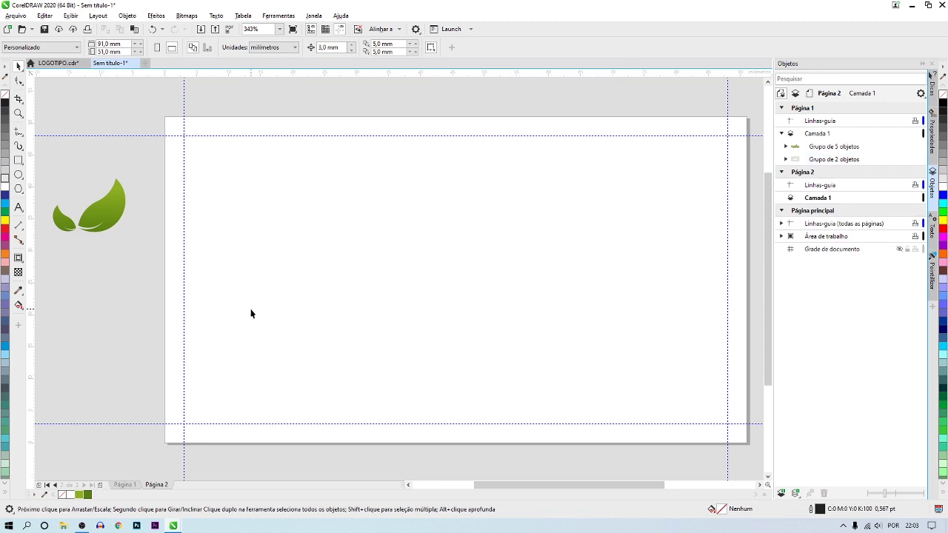
key("ctrl+v")
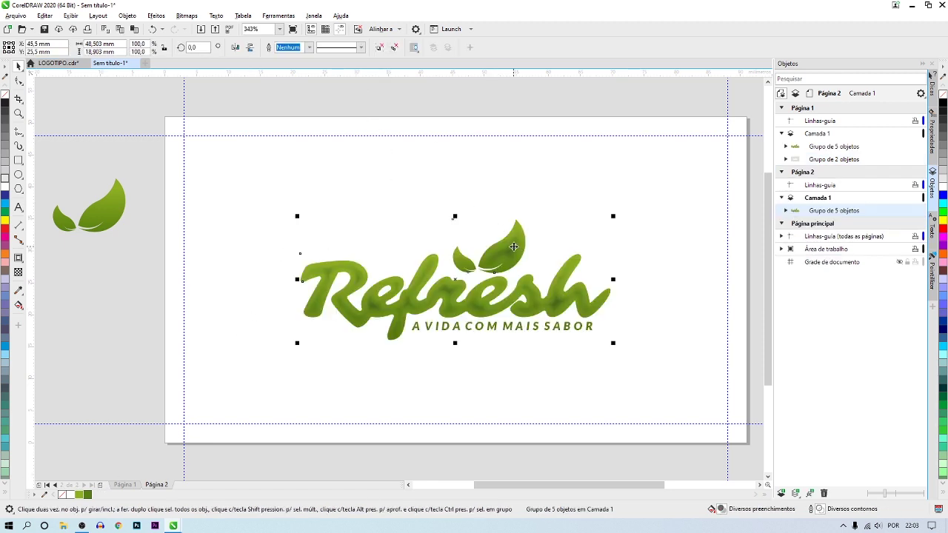
Ungroup the pasted logo, delete its two shadow bitmaps and fill it solid black
left_click(379, 48)
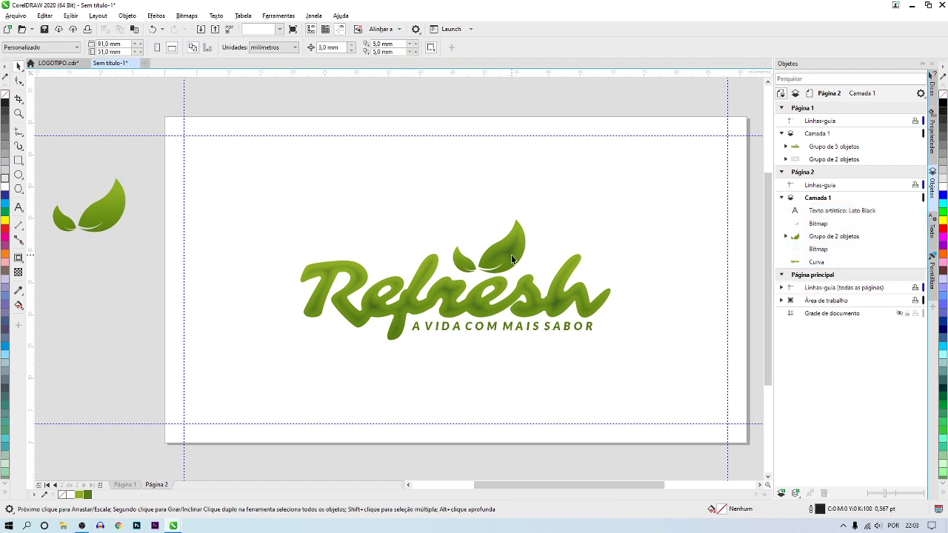
left_click(492, 224)
key("Delete")
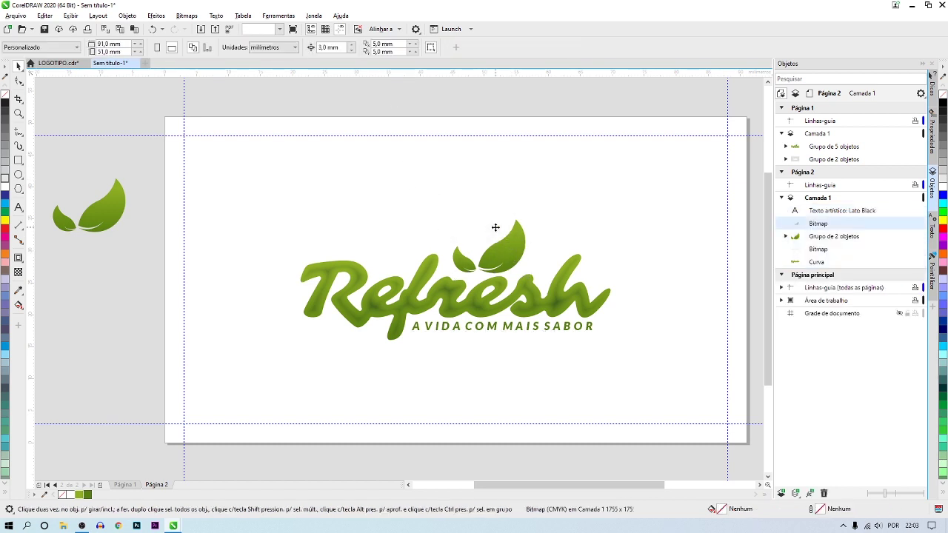
left_click_drag(498, 281, 481, 198)
key("Delete")
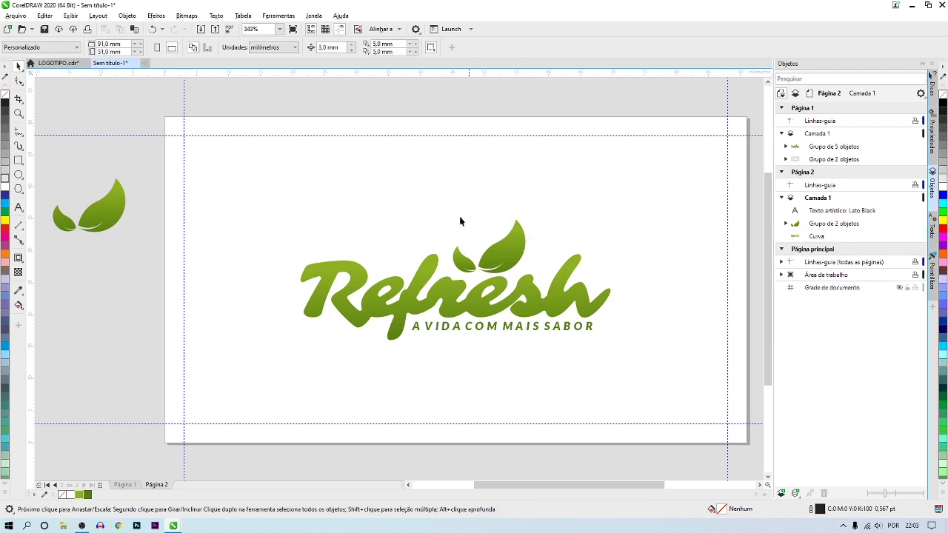
left_click_drag(222, 140, 649, 385)
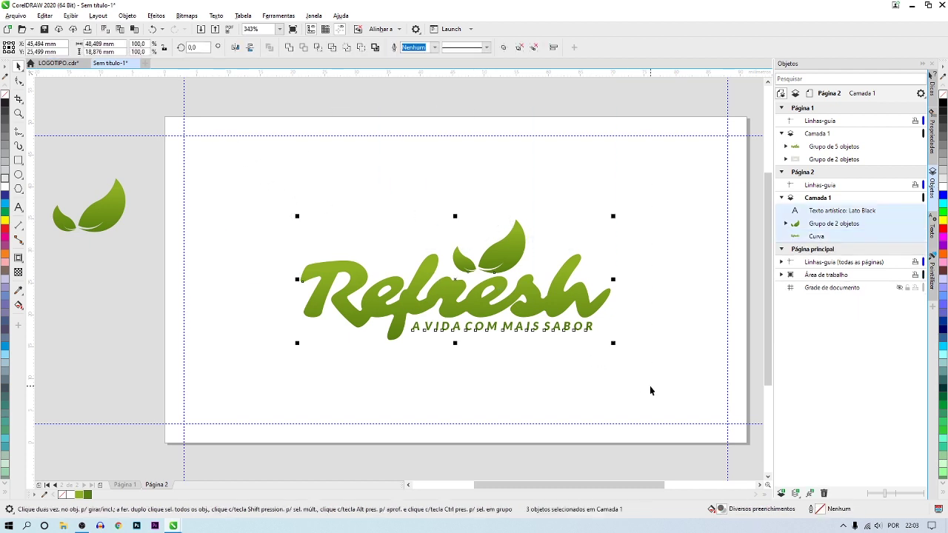
left_click(943, 108)
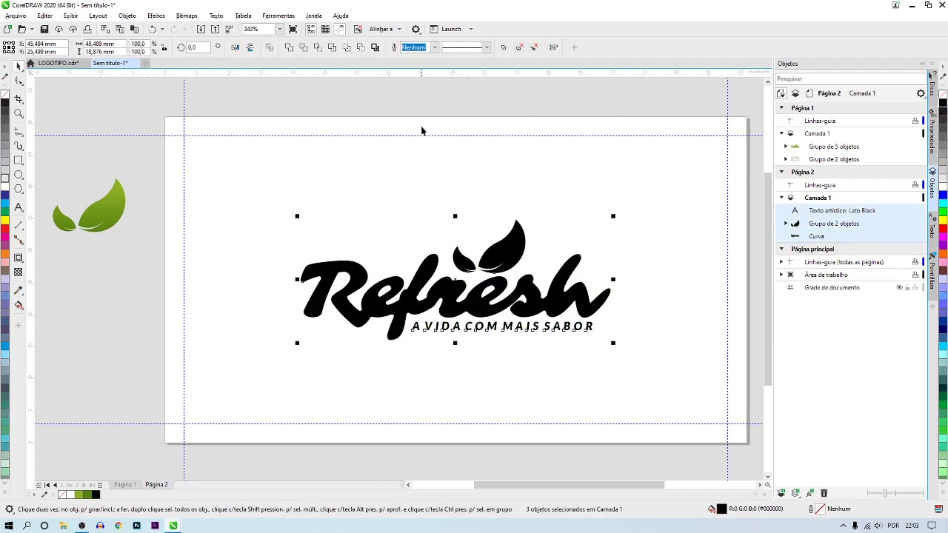
left_click(427, 108)
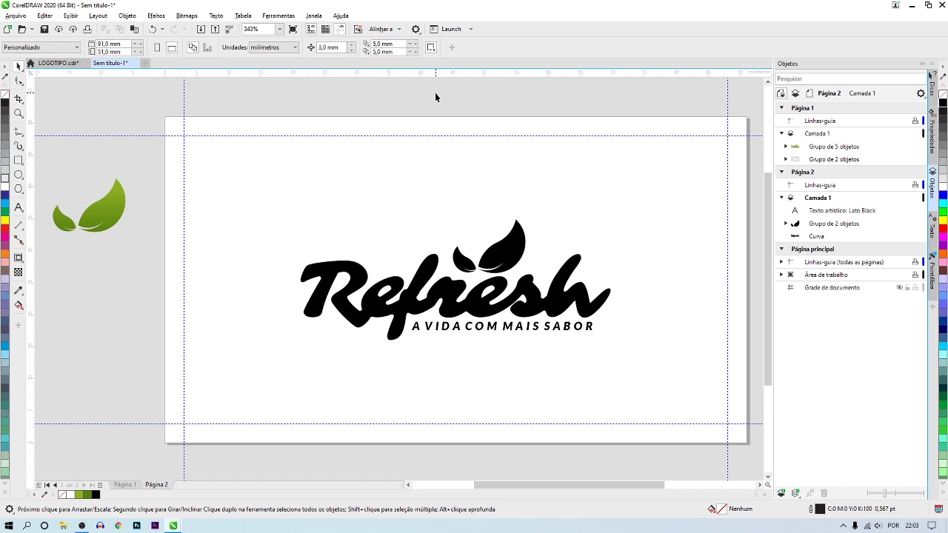
Compare the green and black logo pages, then add a blank third page
left_click(134, 486)
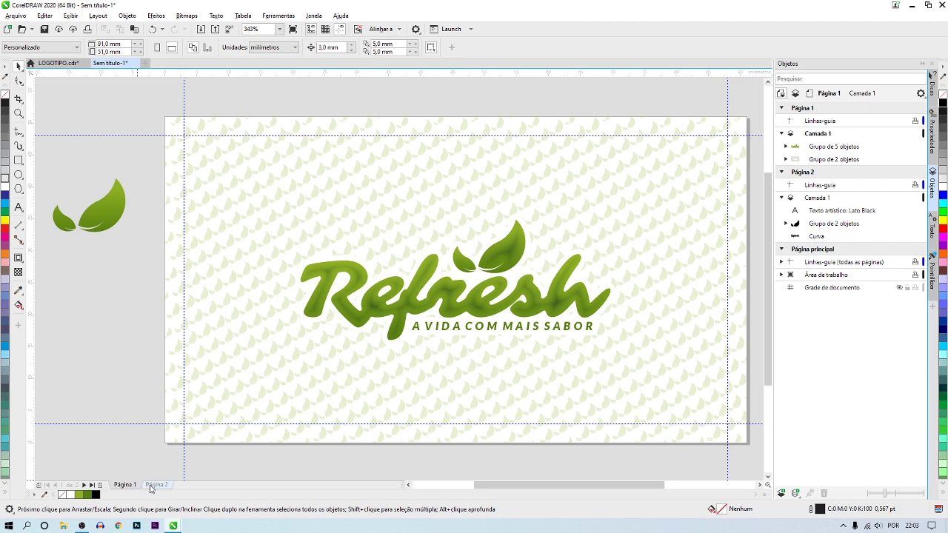
left_click(156, 485)
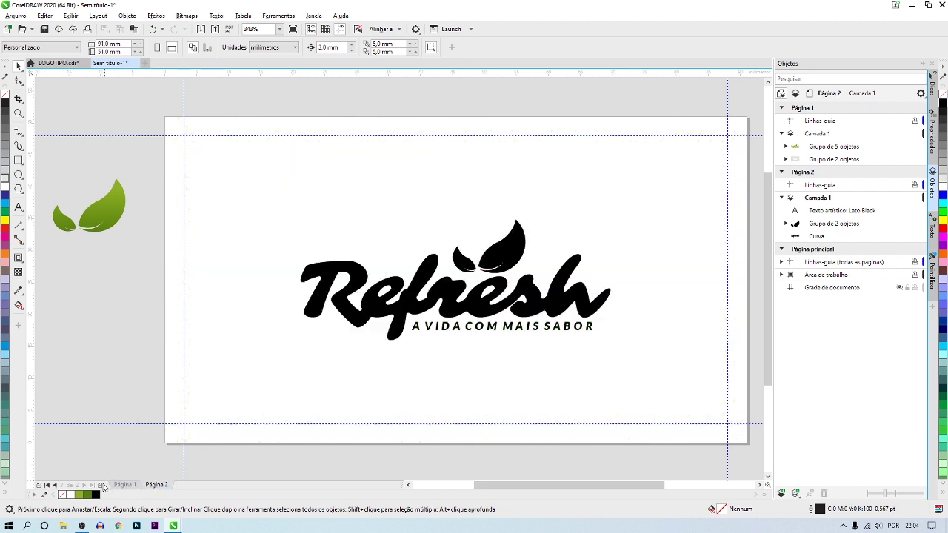
left_click(100, 486)
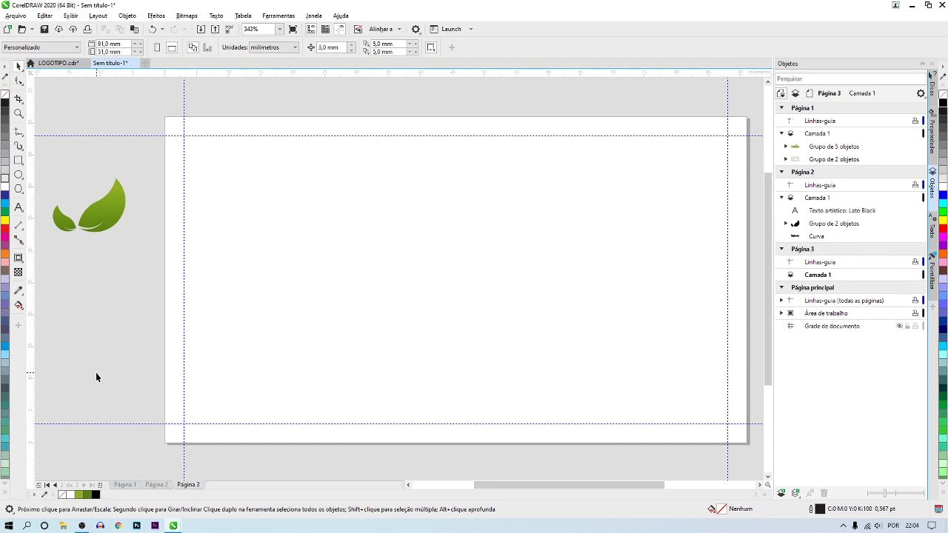
Create a half-page-wide rectangle and a copy on the card's right half
double_click(17, 160)
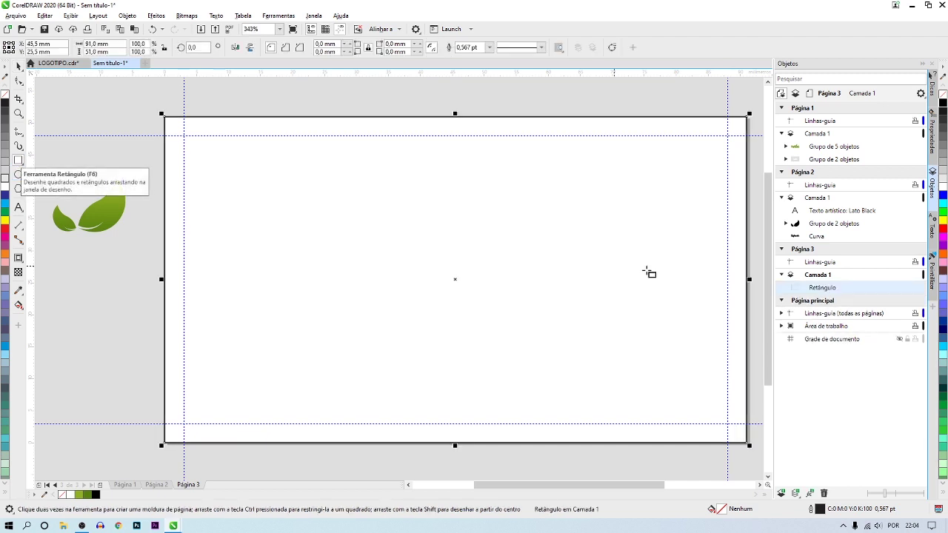
left_click_drag(748, 288, 456, 279)
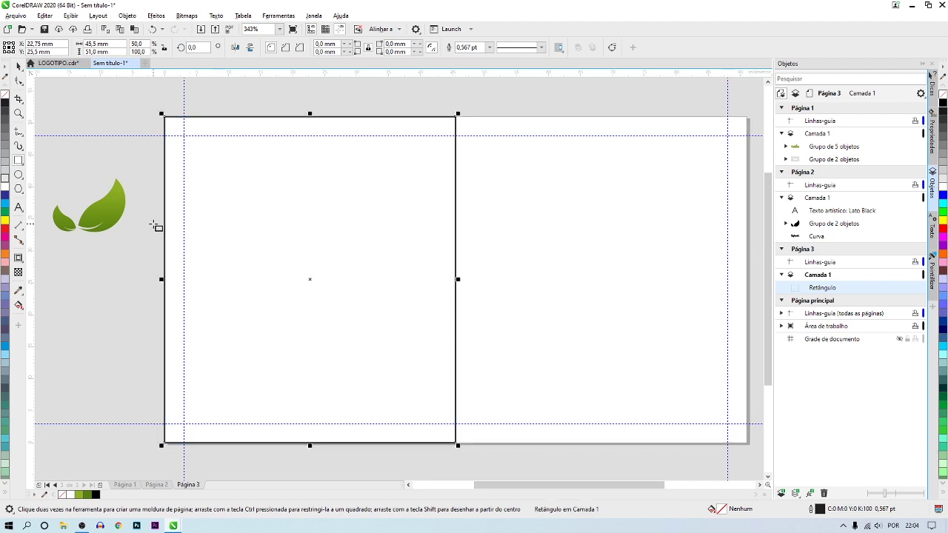
key("space")
left_click_drag(350, 258, 454, 260)
left_click(346, 215)
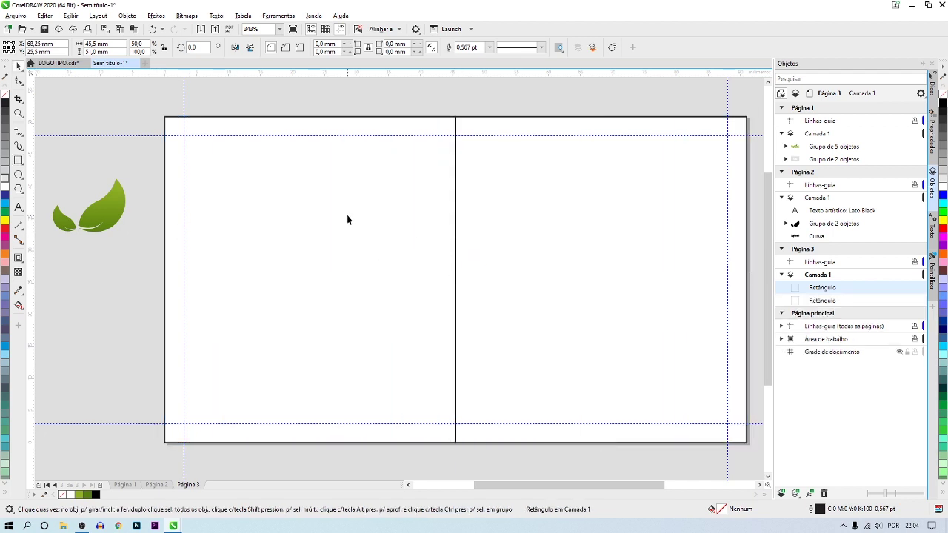
Fill the left rectangle #58800F with no outline and place a white leaf icon bottom-left
left_click(87, 494)
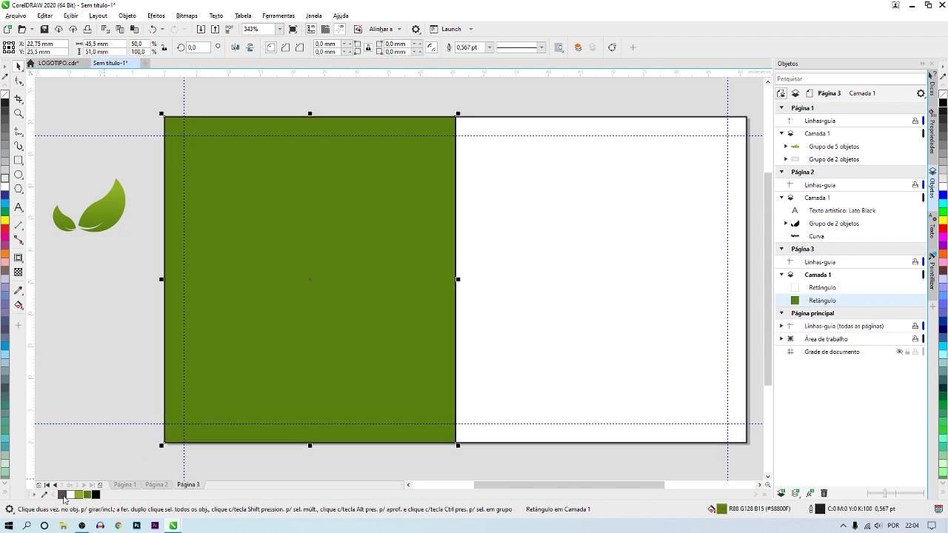
right_click(62, 495)
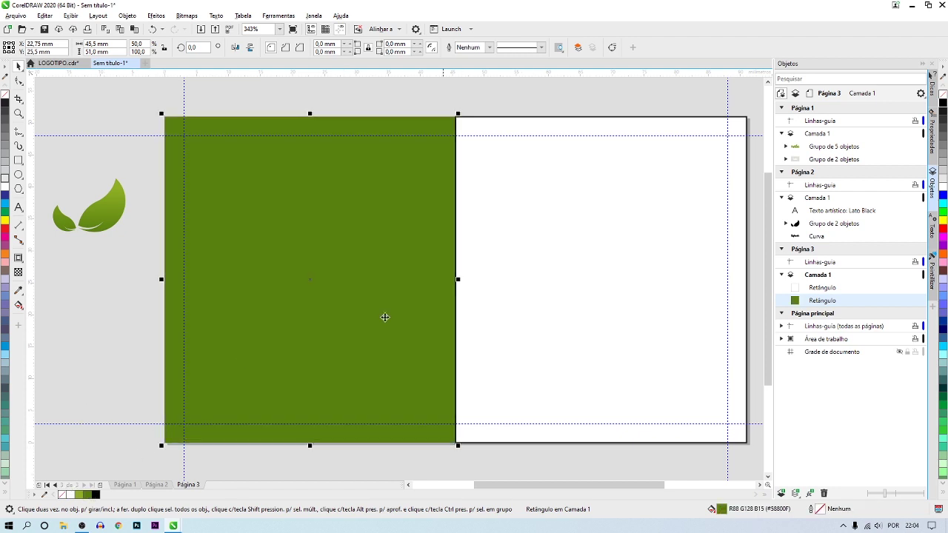
left_click(95, 287)
mouse_move(94, 227)
left_mouse_down()
mouse_move(236, 404)
mouse_move(233, 416)
left_mouse_up()
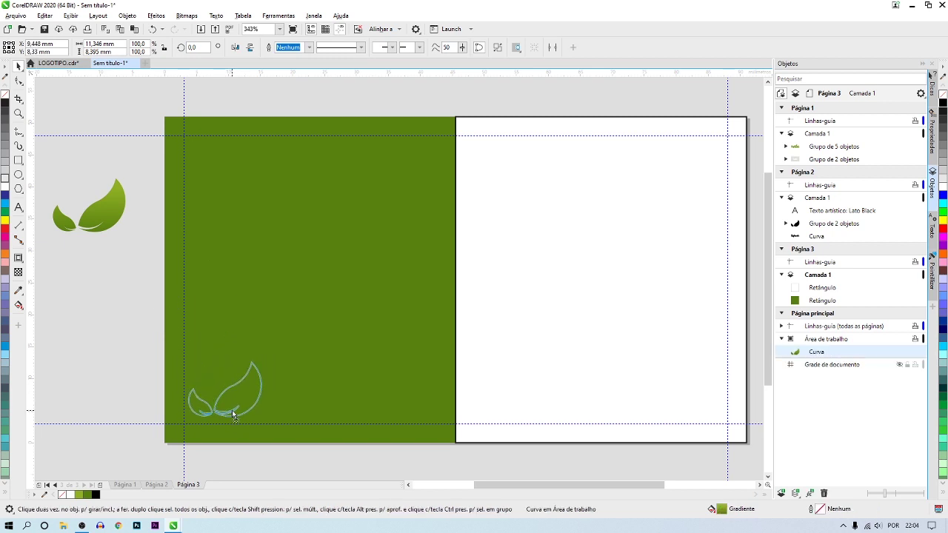
left_click(5, 187)
Fill the right-hand rectangle white and remove its outline
left_click(496, 267)
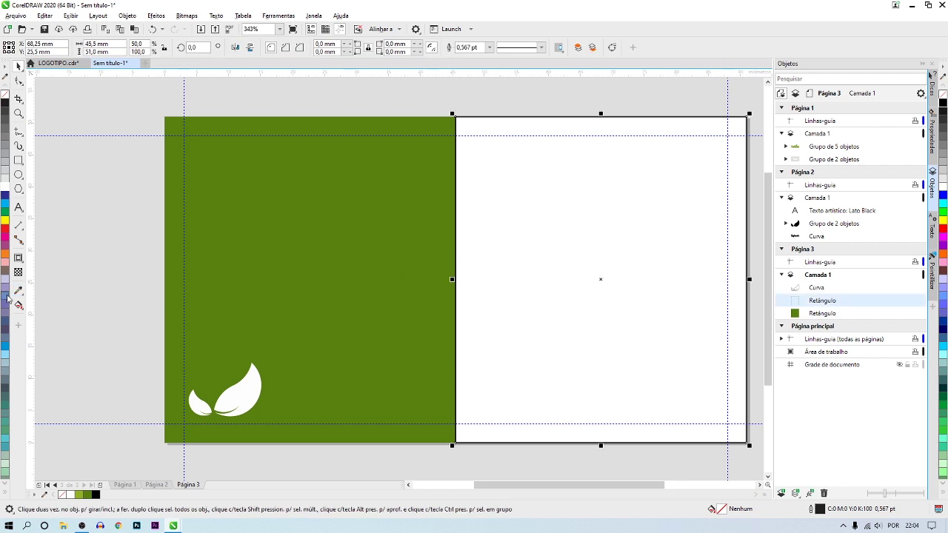
left_click(6, 185)
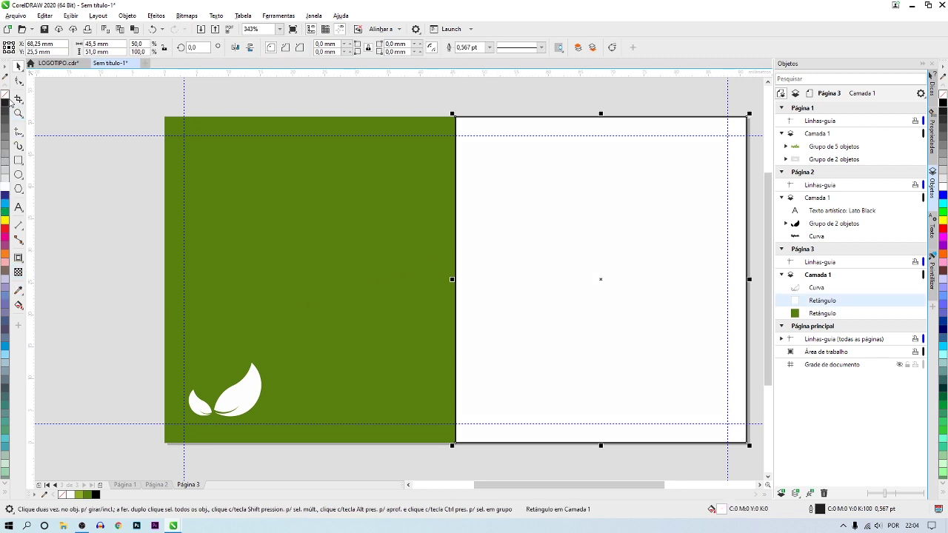
right_click(6, 94)
left_click(121, 242)
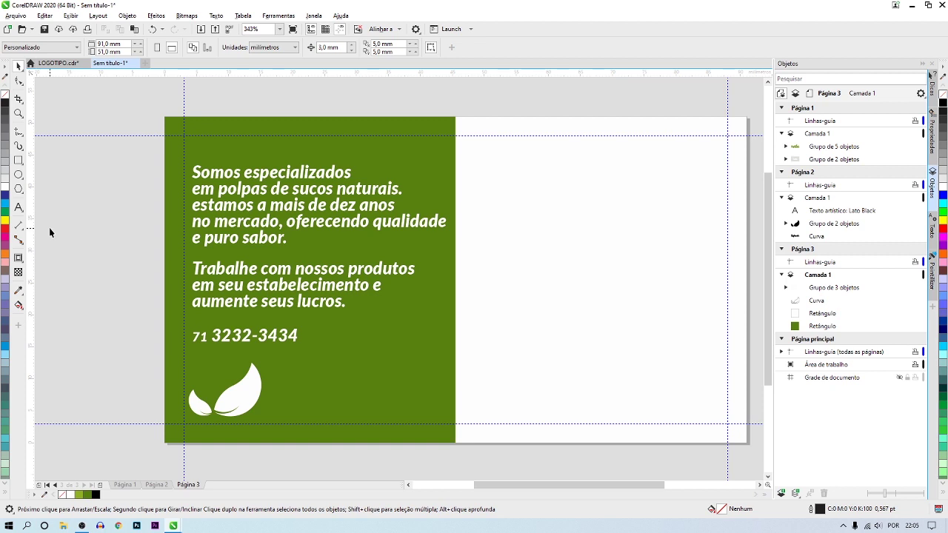
Select the white right-hand rectangle beside the green panel
left_click(544, 268)
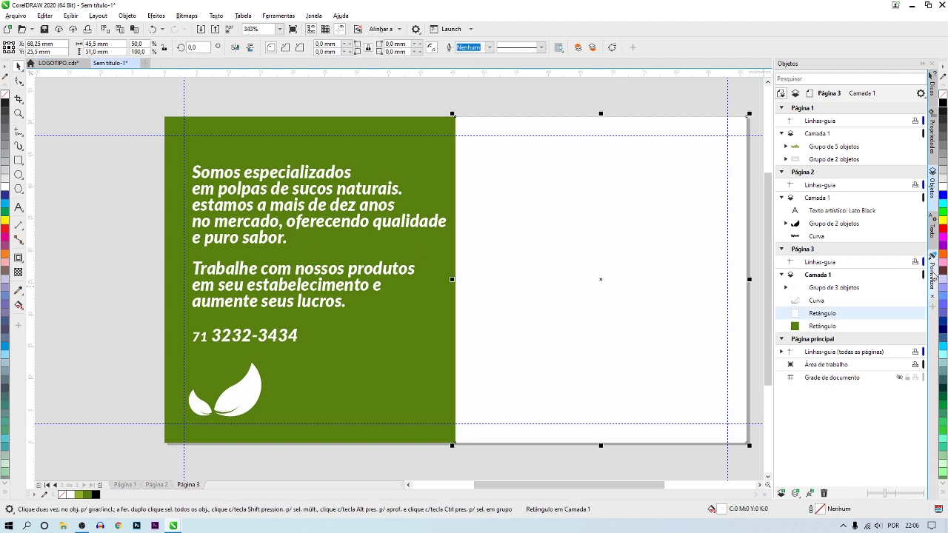
Cover the right panel with a green leaf-shaped Pointillizer pattern
left_click(931, 272)
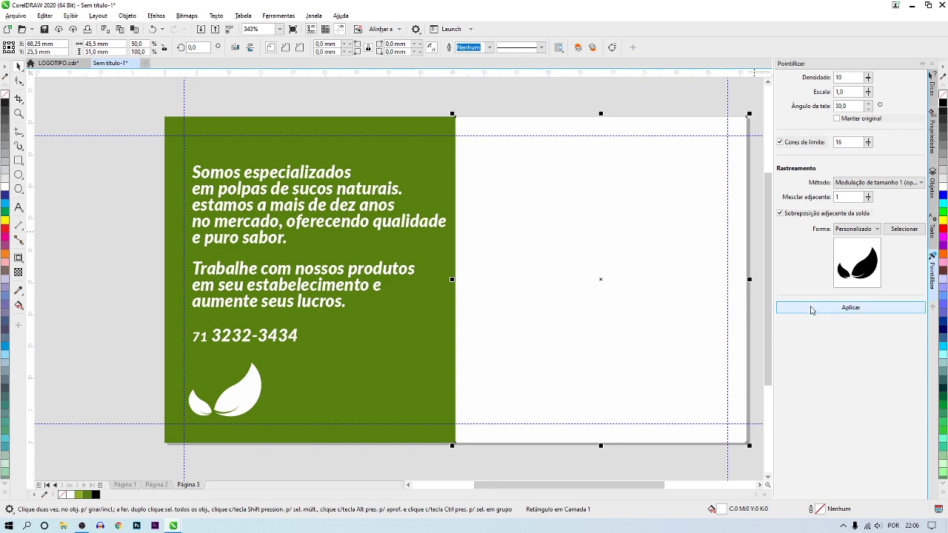
left_click(810, 308)
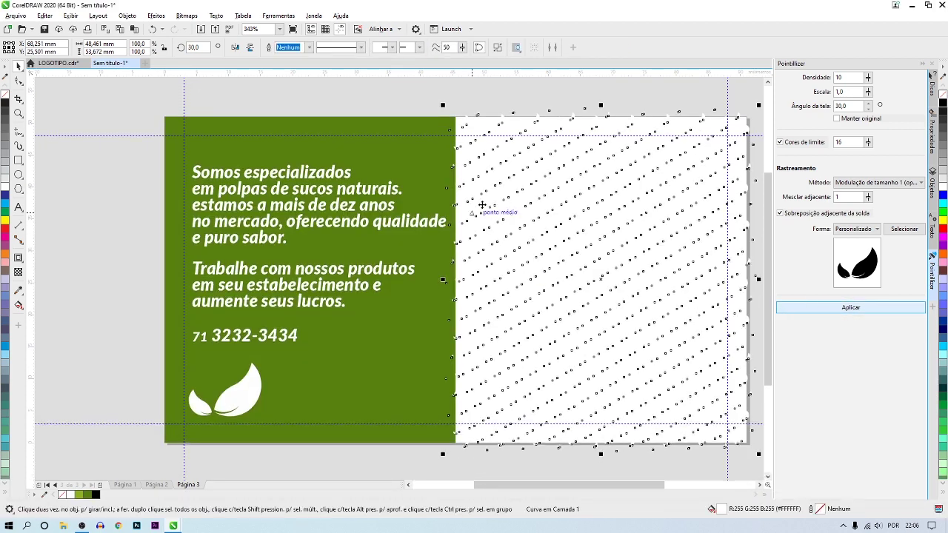
left_click(79, 493)
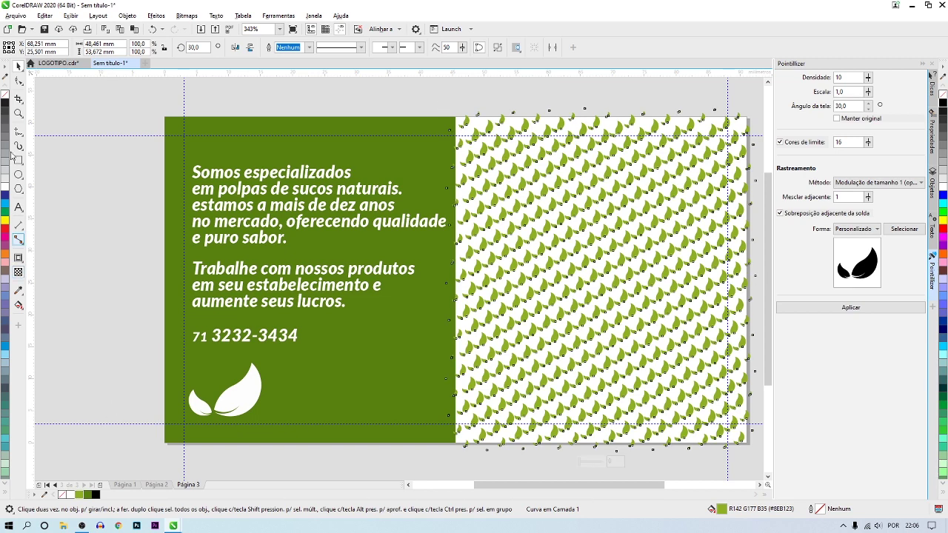
Give the leaf pattern uniform transparency of 80, then deselect it
left_click(18, 271)
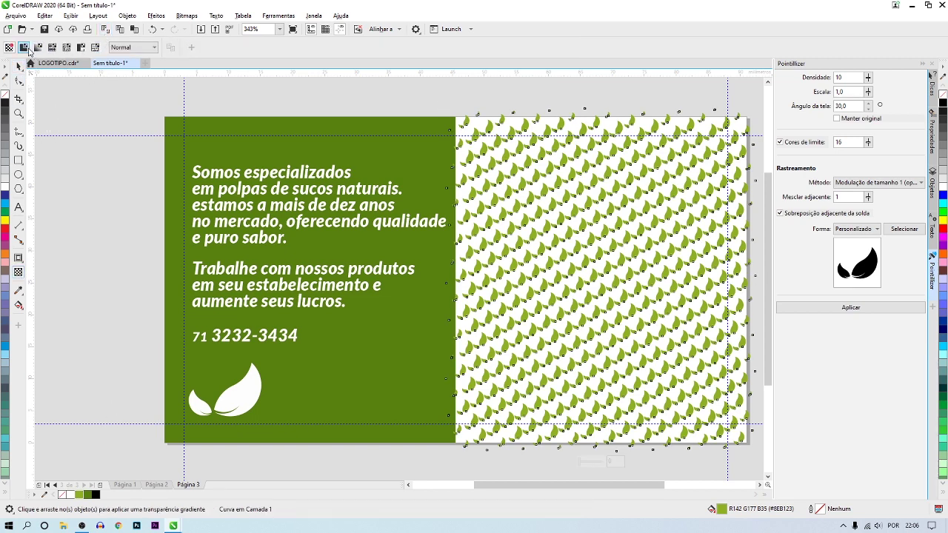
left_click(25, 47)
double_click(182, 48)
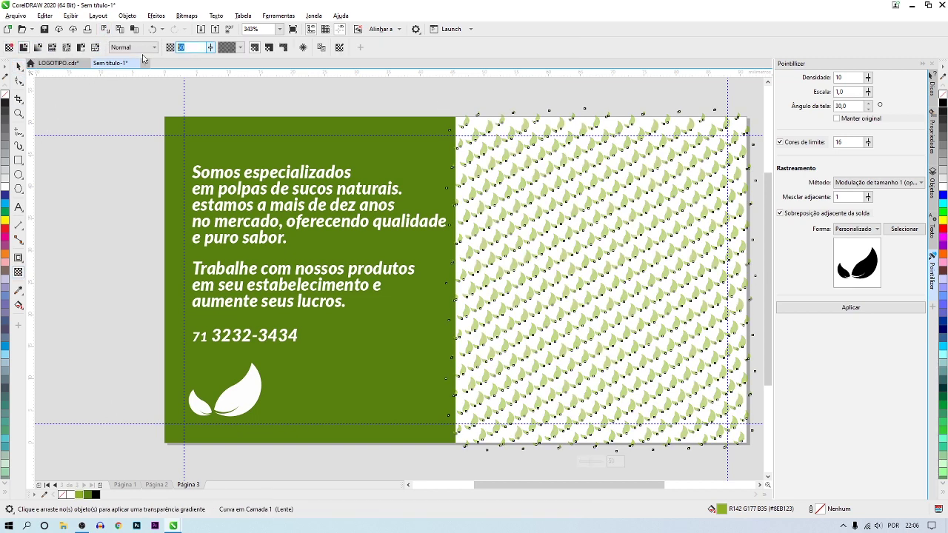
type("80")
key("Return")
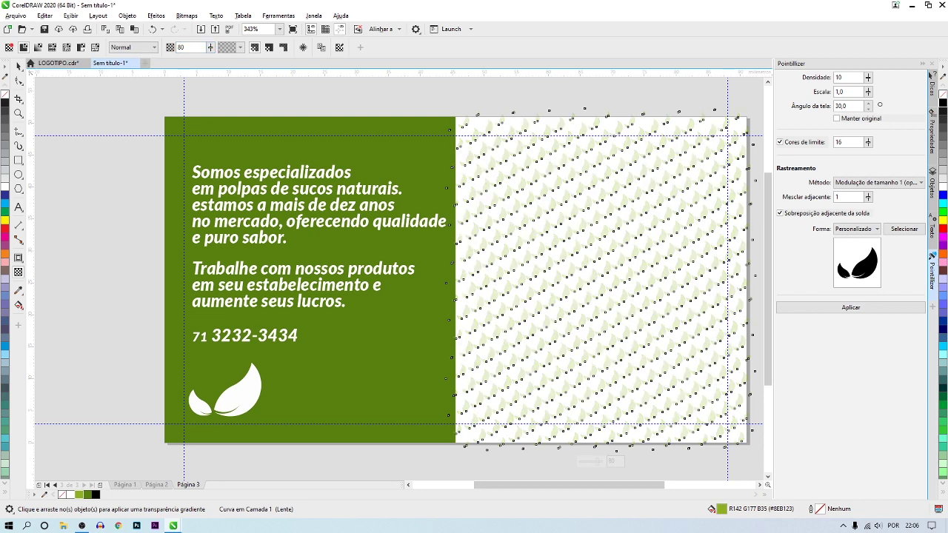
key("space")
left_click(106, 219)
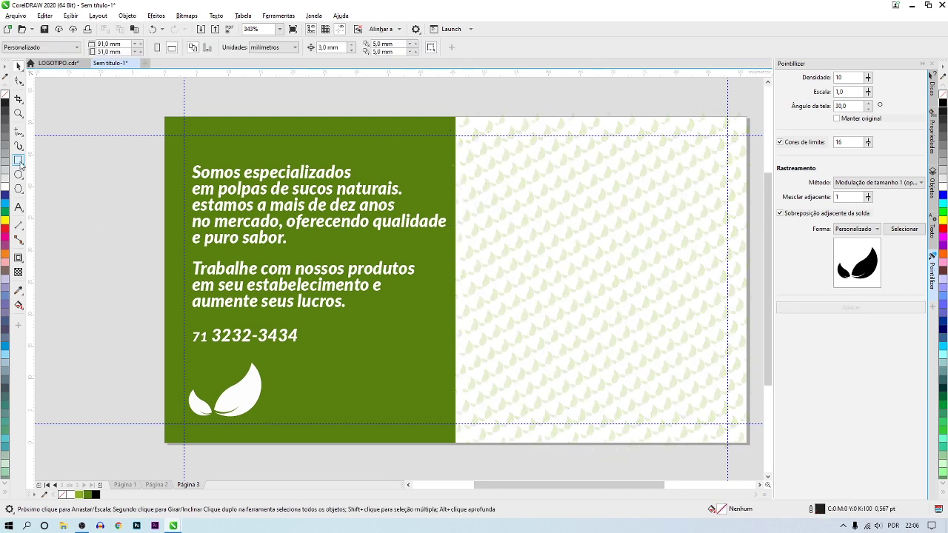
Create a page-sized rectangle frame over the card
double_click(18, 161)
key("space")
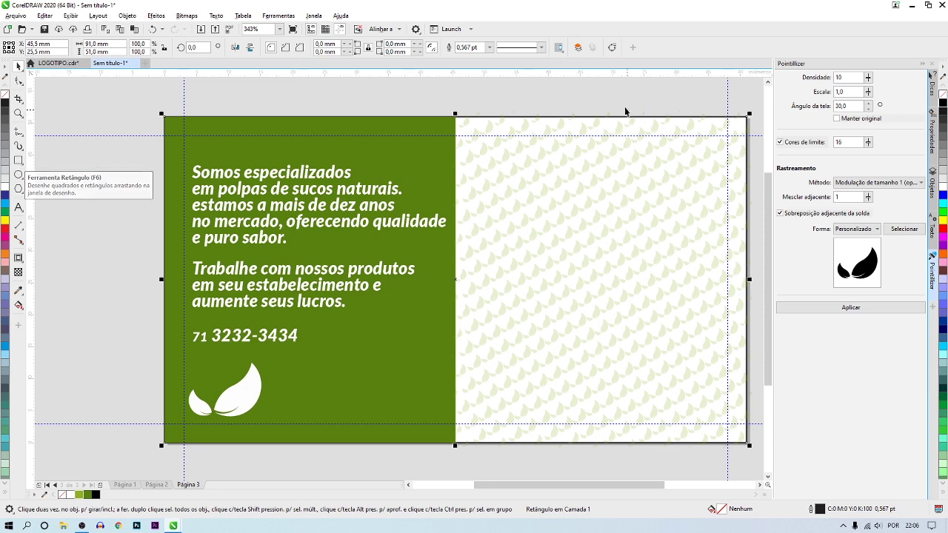
scroll(622, 105, "up", 4)
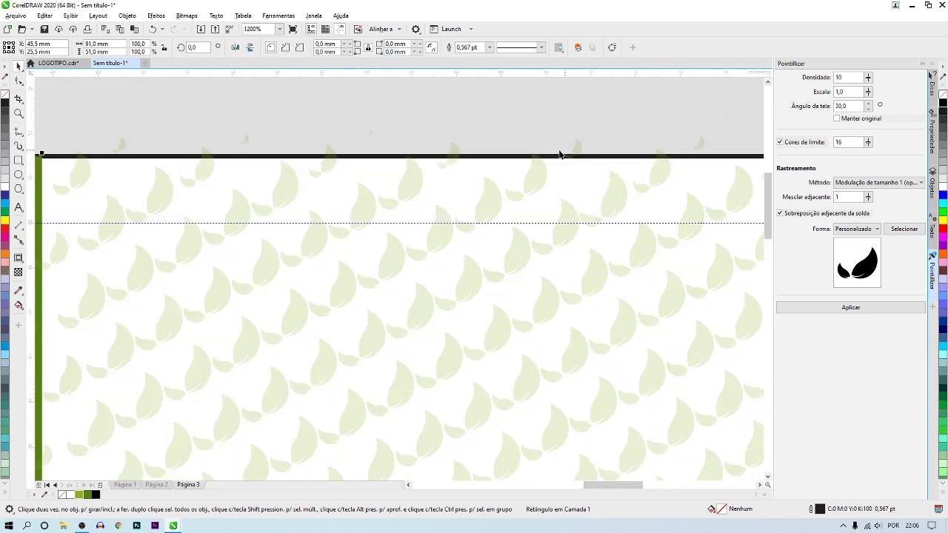
scroll(558, 154, "down", 4)
scroll(559, 138, "up", 4)
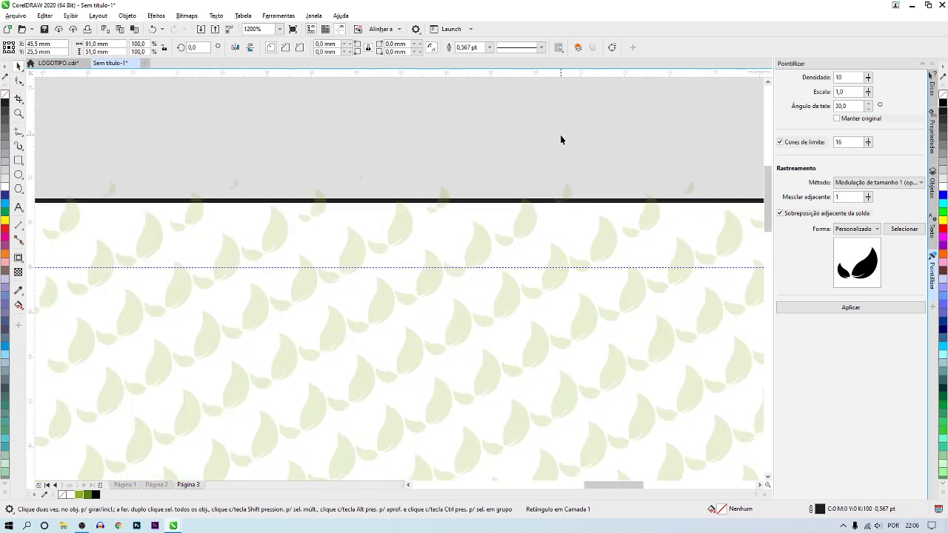
scroll(568, 189, "up", 4)
Trial-intersect the leaf pattern with the page frame, then delete the result and reposition the frame
left_click(568, 189, "shift")
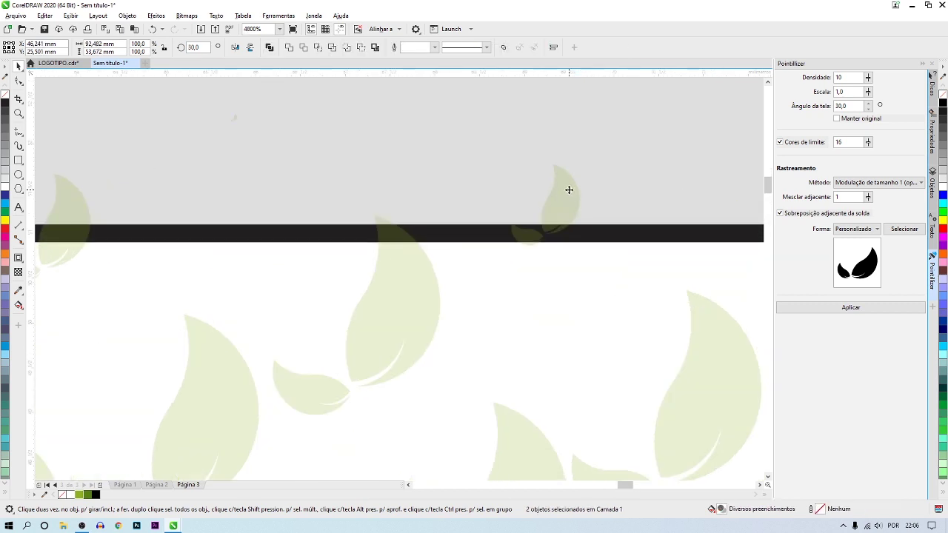
left_click(319, 47)
left_click_drag(562, 191, 501, 162)
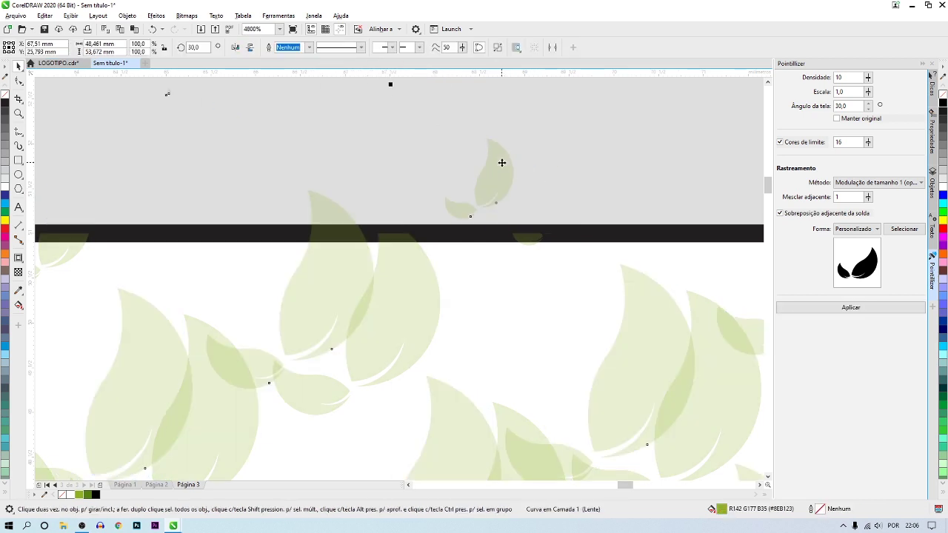
key("Delete")
left_click_drag(488, 232, 470, 186)
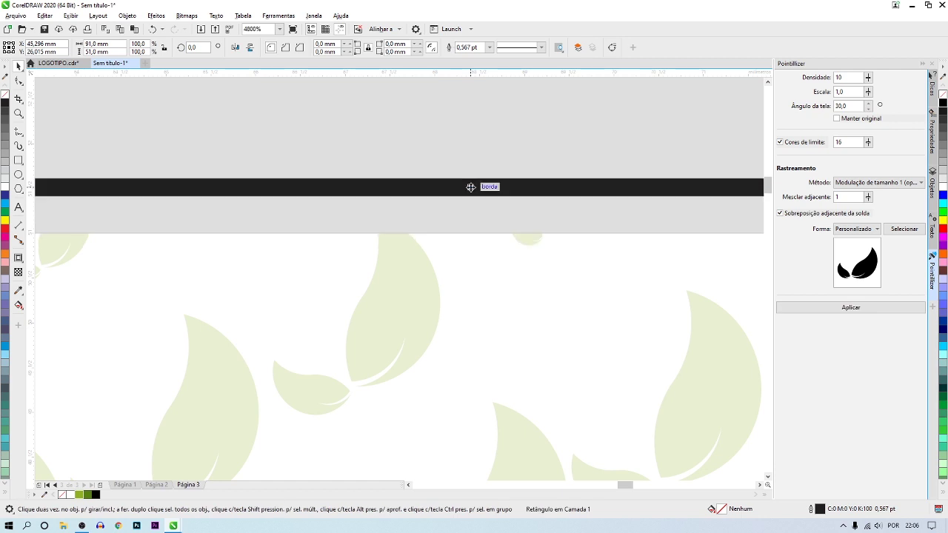
scroll(473, 177, "down", 10)
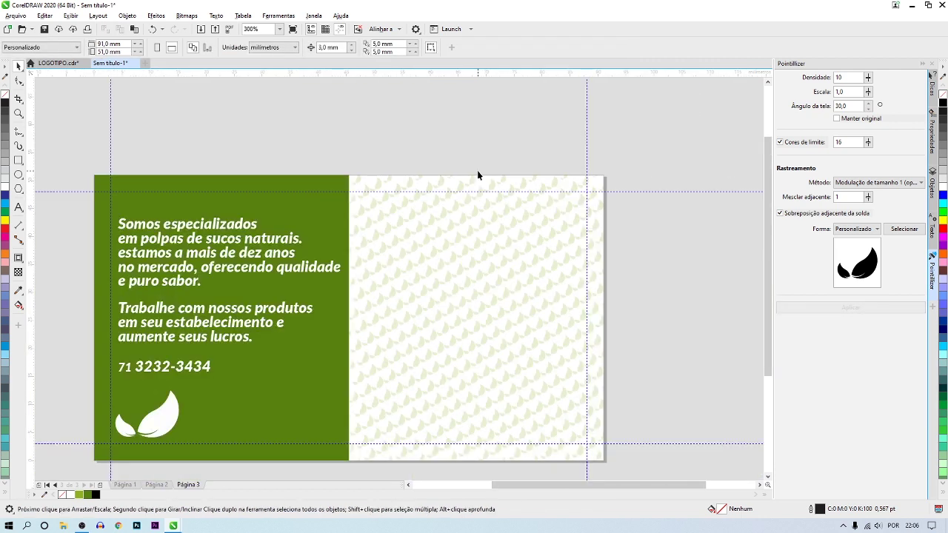
Select the whole Refresh logo group on Página 1 to copy it
key("shift+F4")
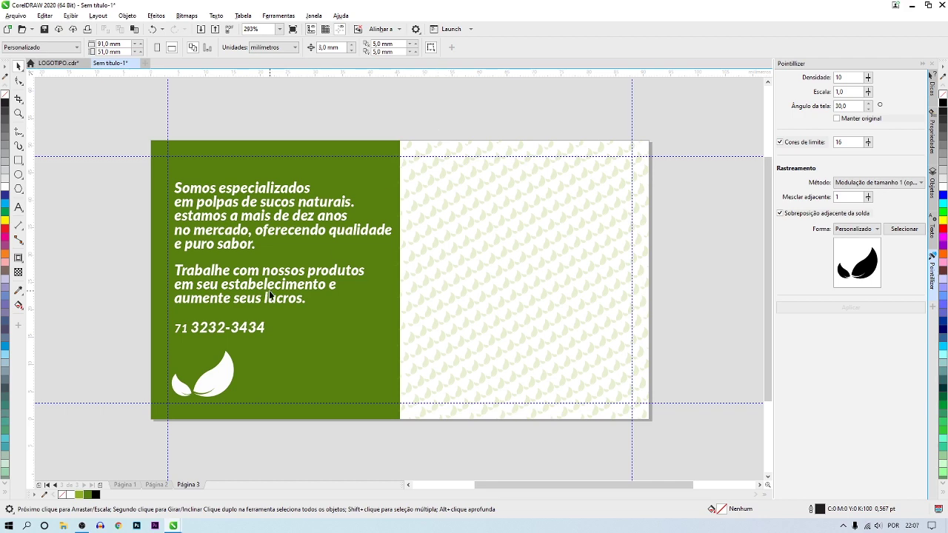
left_click(124, 484)
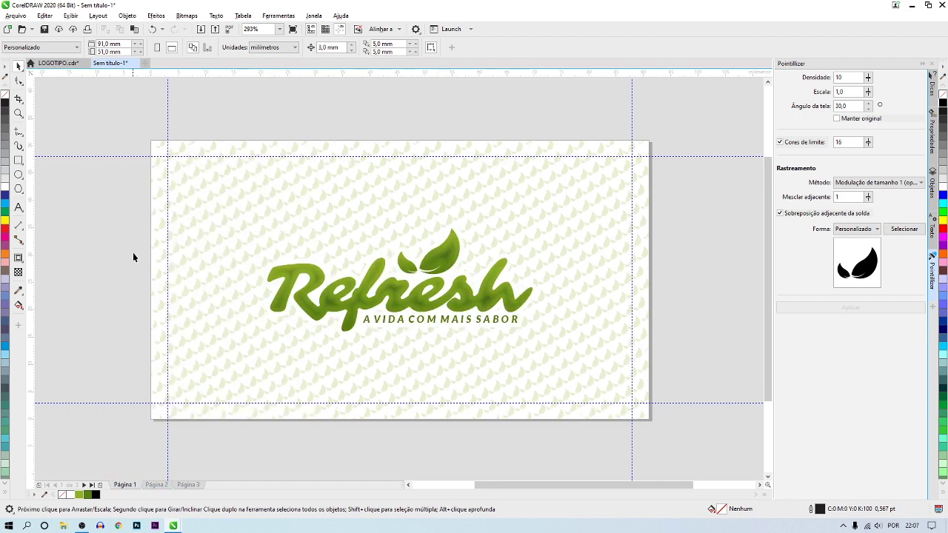
left_click_drag(396, 263, 592, 337)
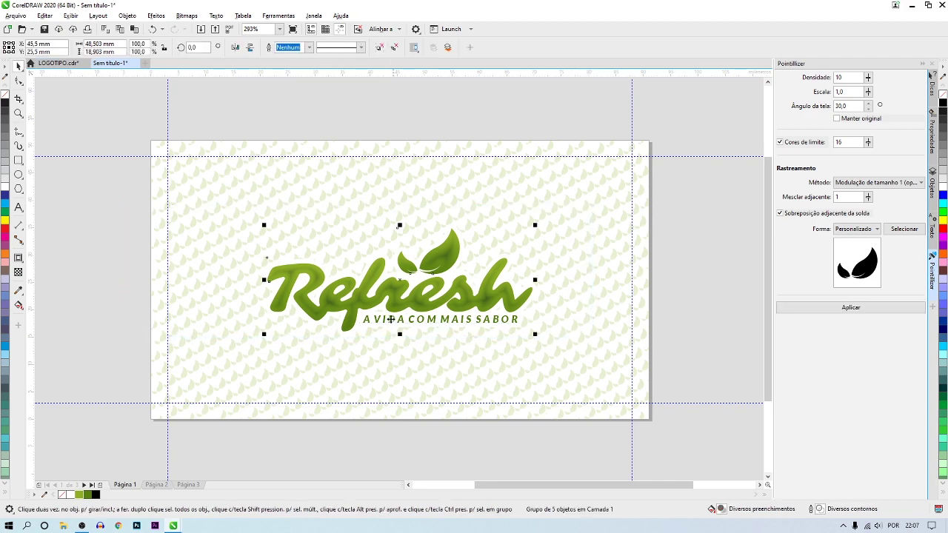
left_click(188, 484)
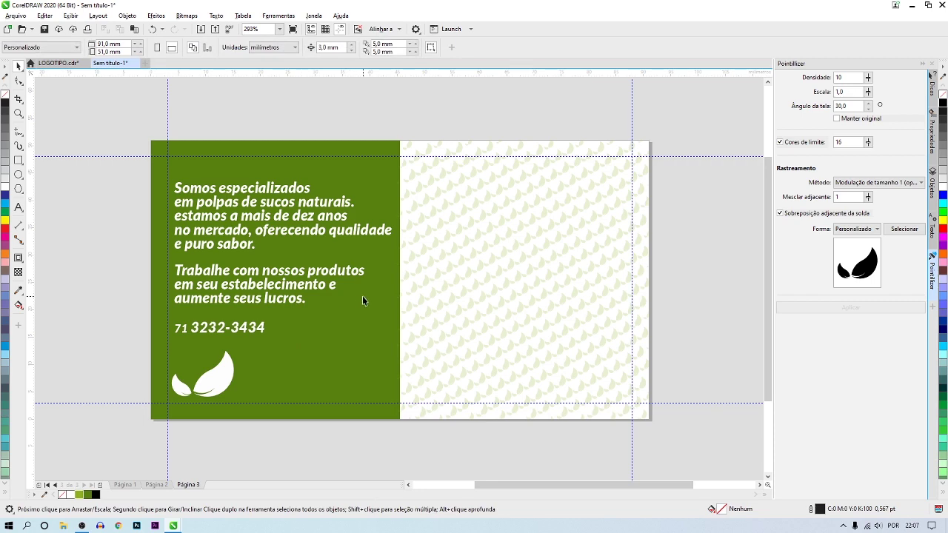
Paste the logo onto Página 3 and centre it on the right panel
key("ctrl+v")
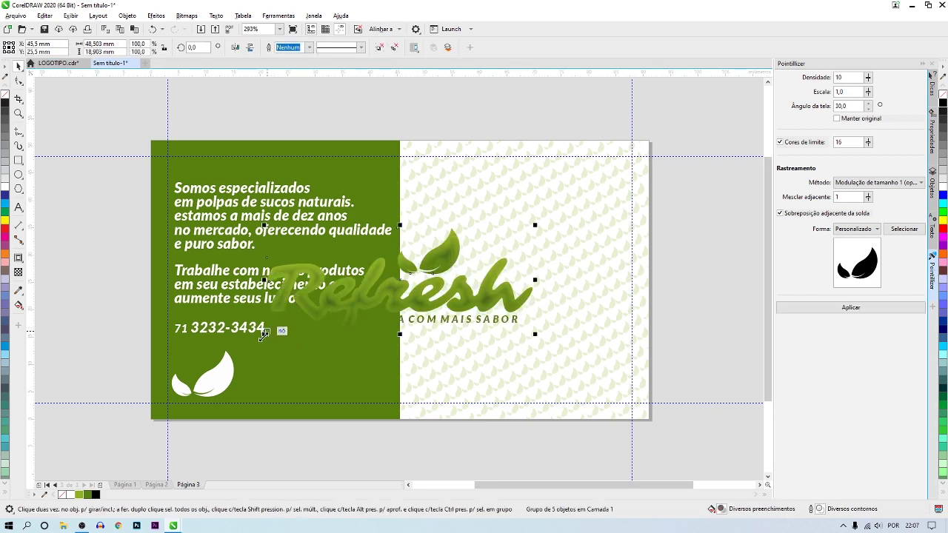
left_click_drag(264, 335, 333, 305)
left_click(570, 281, "shift")
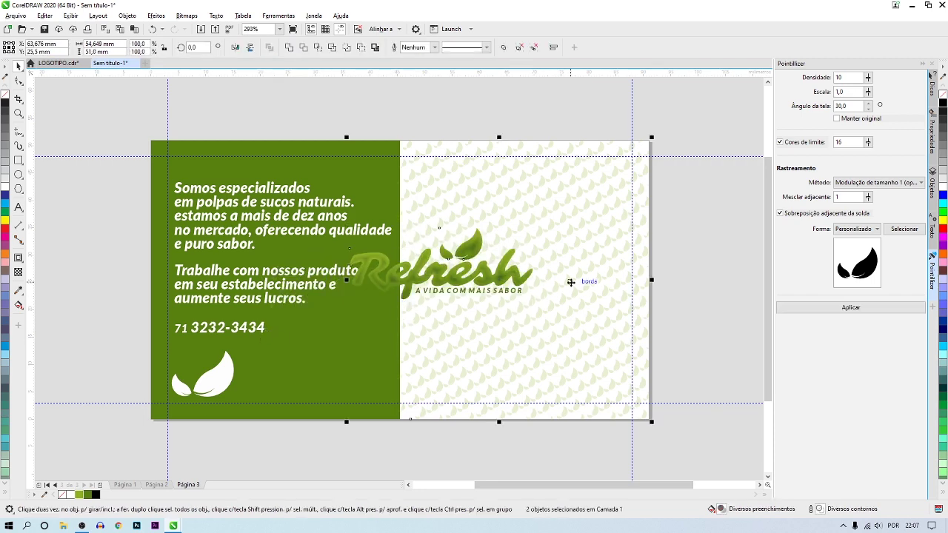
key("c")
key("e")
left_click(603, 282)
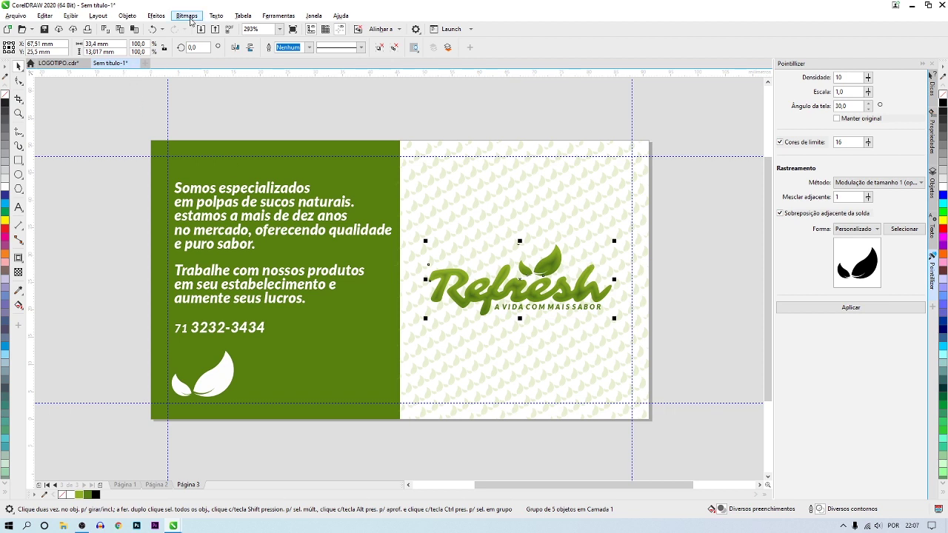
Convert the Refresh logo copy to a 300 dpi bitmap
left_click(187, 16)
left_click(209, 30)
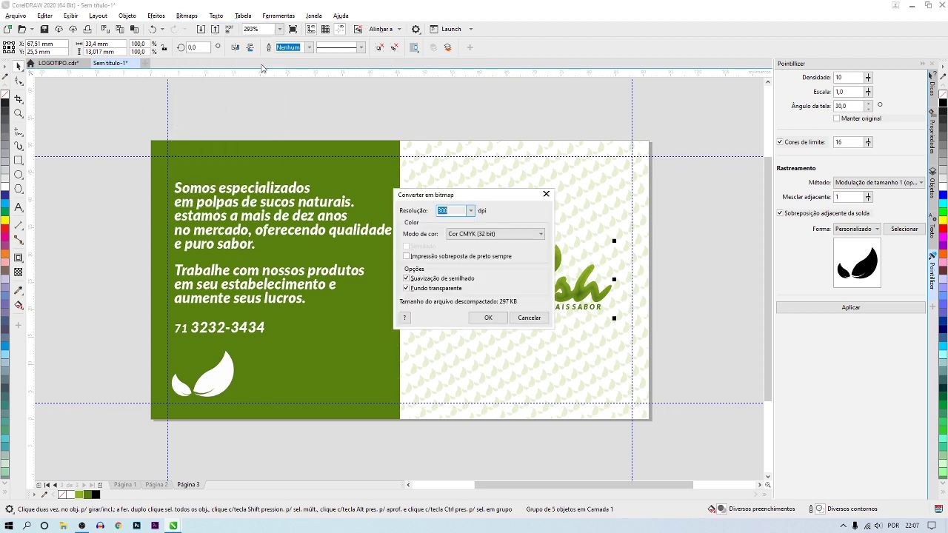
left_click(488, 318)
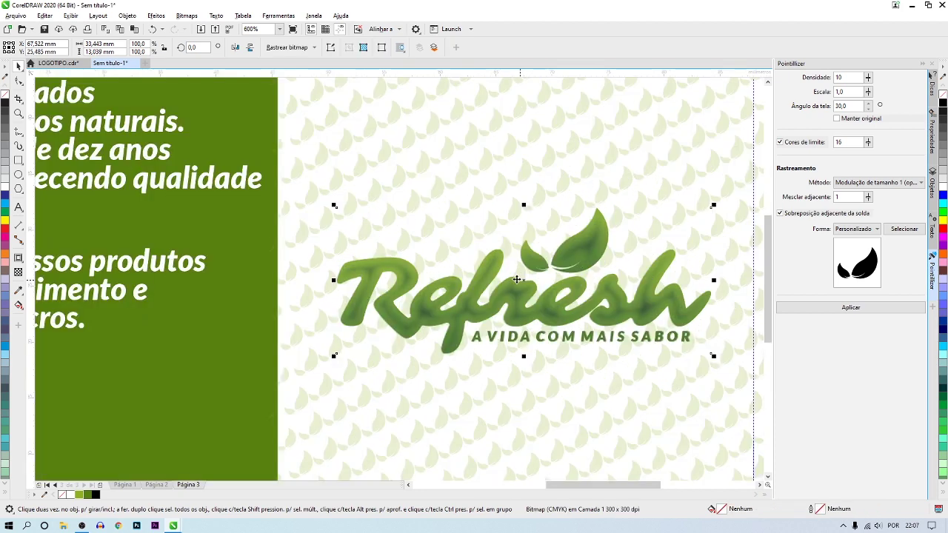
scroll(518, 280, "up", 2)
Turn the bitmap black with Brightness/Contrast at -100/-100, then Quick Trace it into curves
left_click(155, 15)
mouse_move(168, 53)
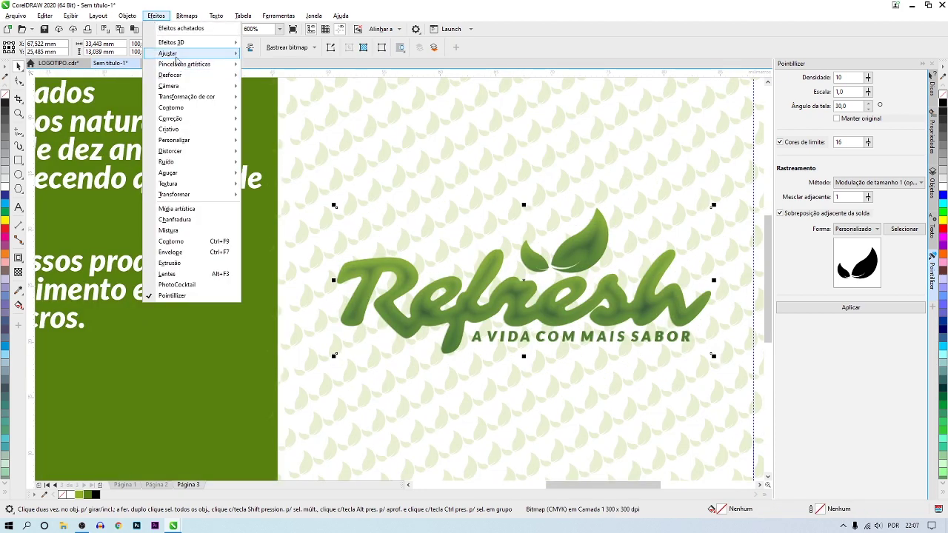
left_click(296, 130)
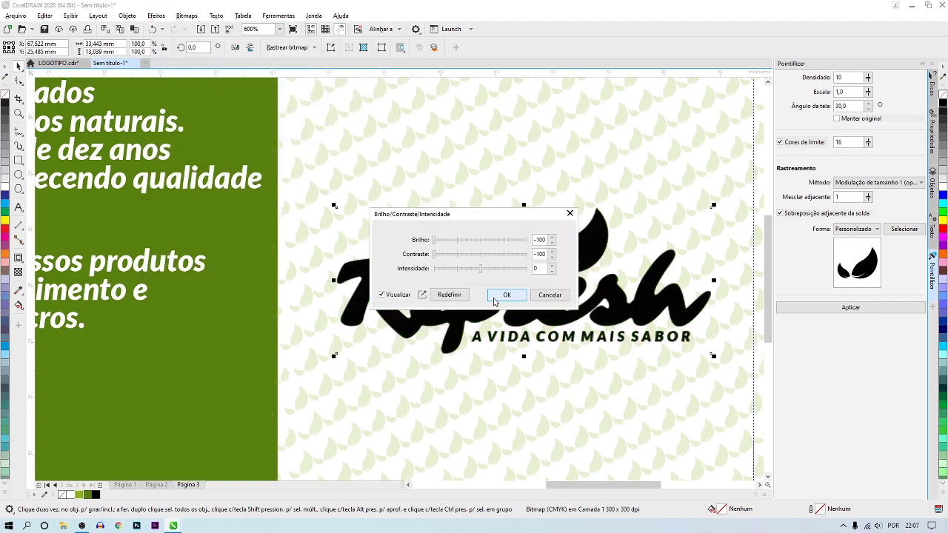
left_click(496, 296)
right_click(582, 244)
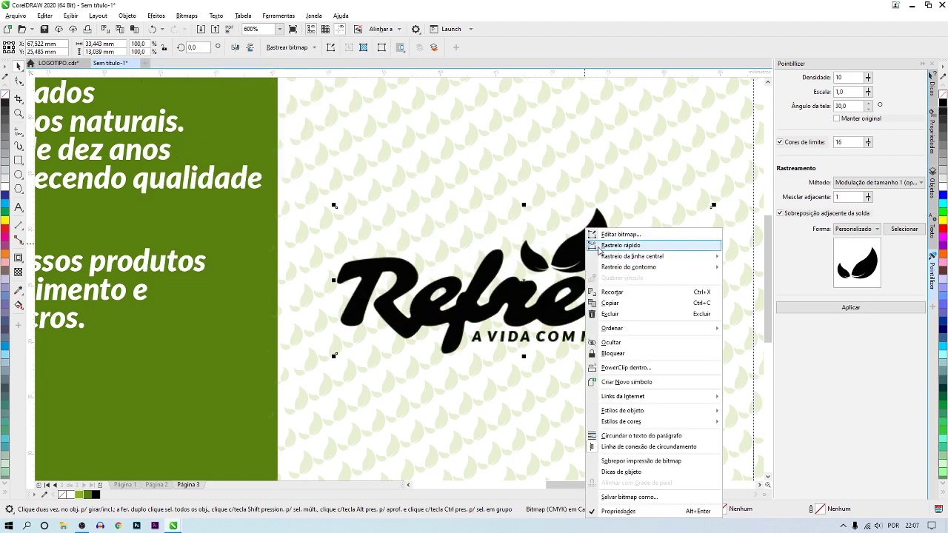
left_click(601, 246)
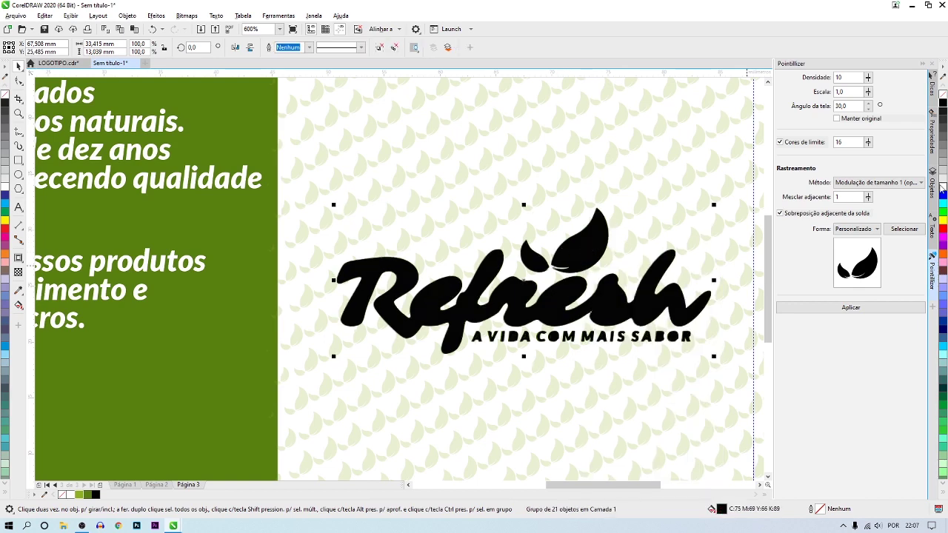
Delete the leftover logo bitmap and grow a thick outside contour around the traced logo
left_click(933, 186)
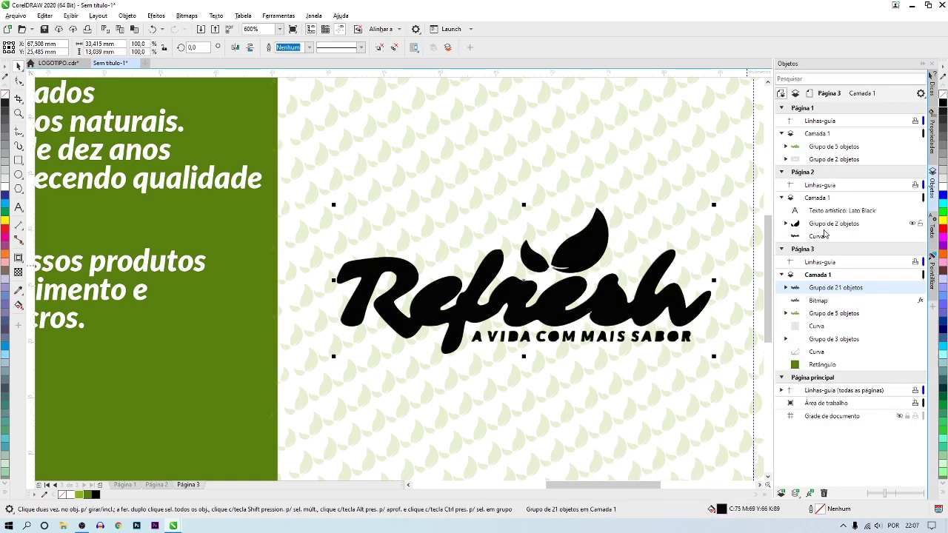
left_click(818, 300)
key("Delete")
left_click(596, 255)
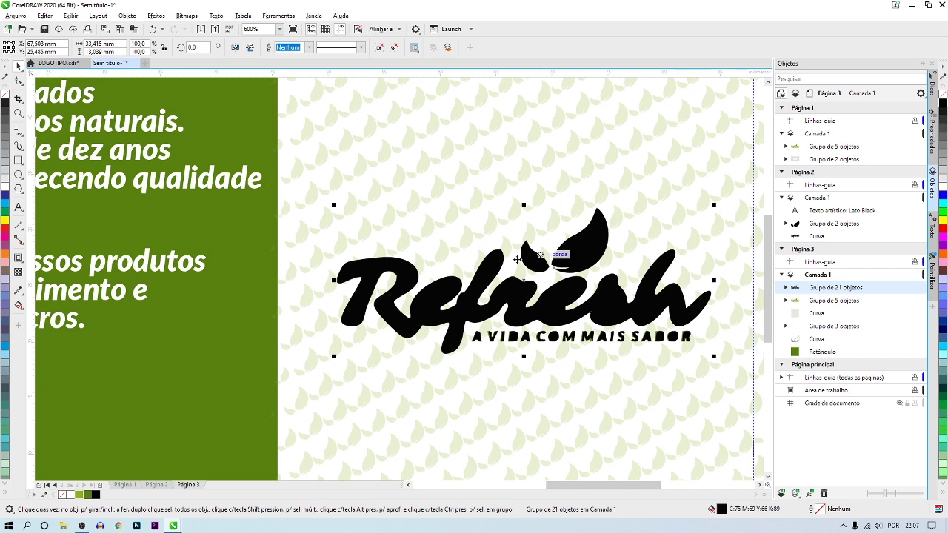
left_click(19, 256)
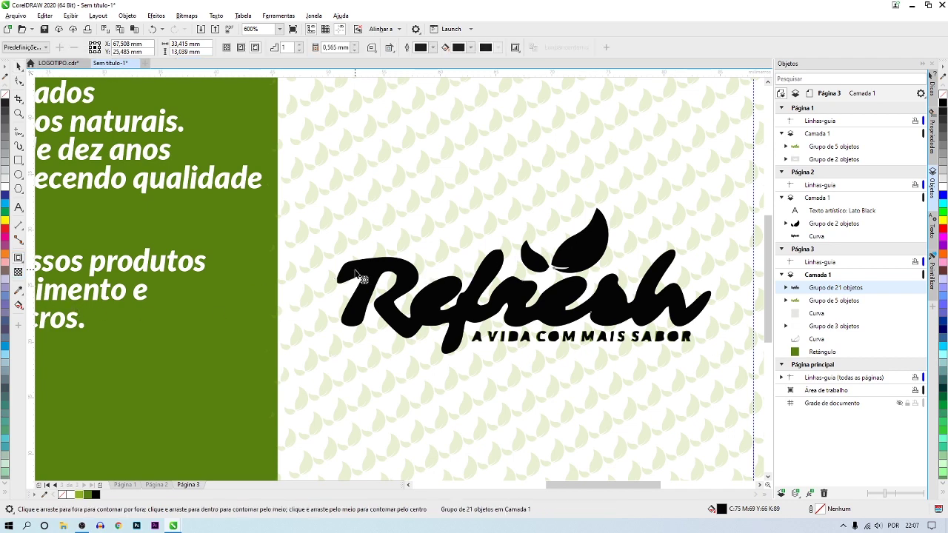
mouse_move(341, 280)
left_mouse_down()
mouse_move(354, 273)
mouse_move(330, 243)
left_mouse_up()
Trim the contour shape out of the leaf pattern and remove the leftover contour
key("space")
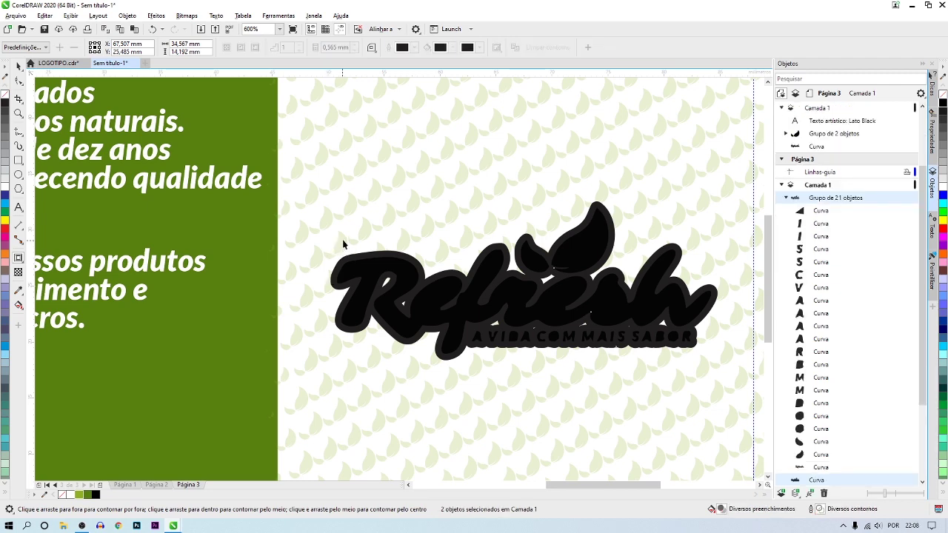
left_click(376, 269)
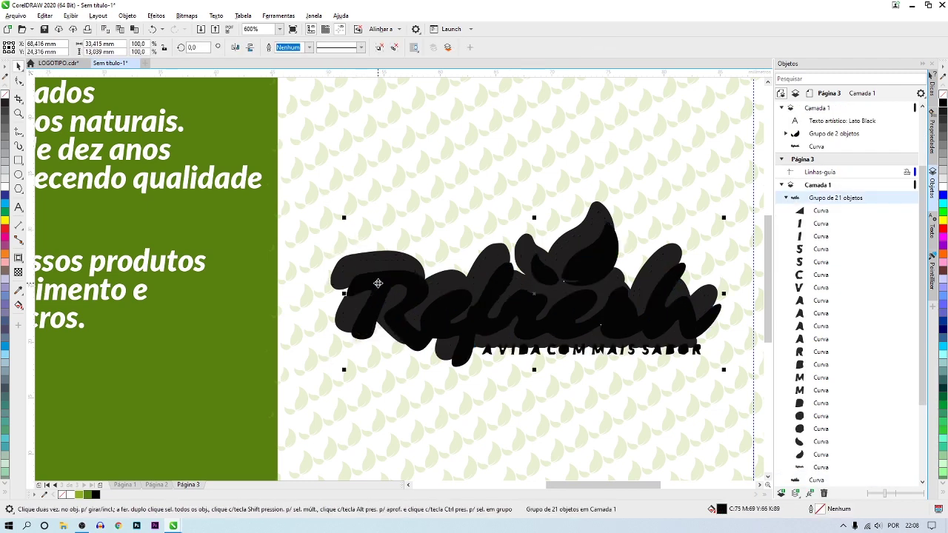
left_click(382, 265)
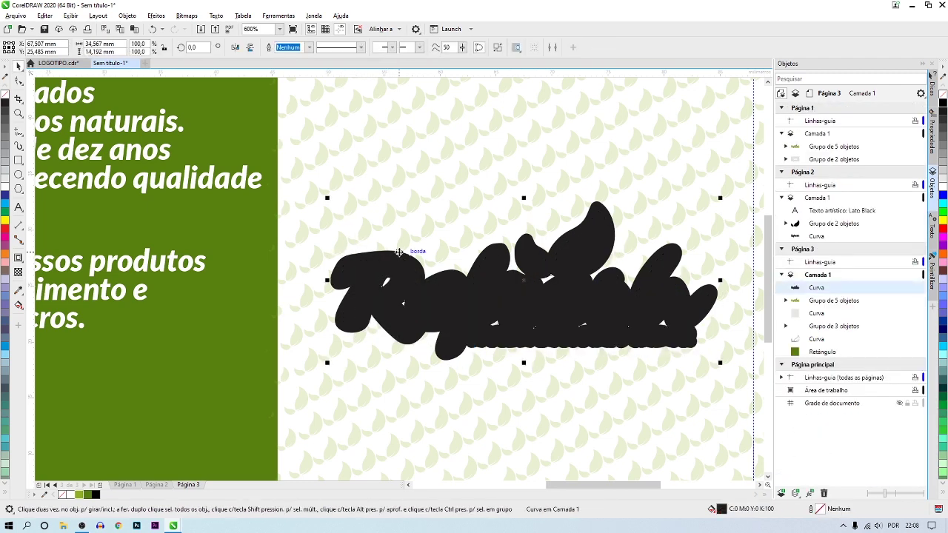
left_click(381, 156, "shift")
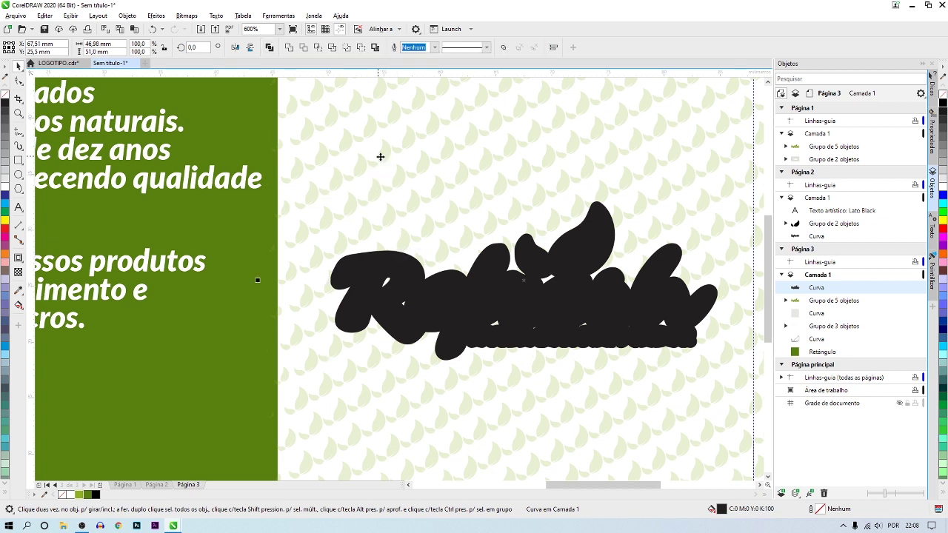
left_click(359, 48)
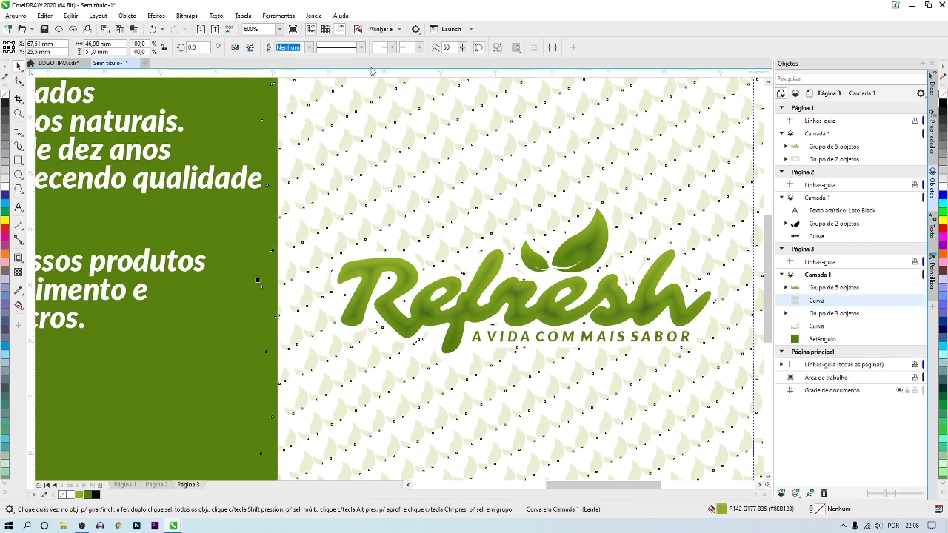
key("Escape")
key("shift+F4")
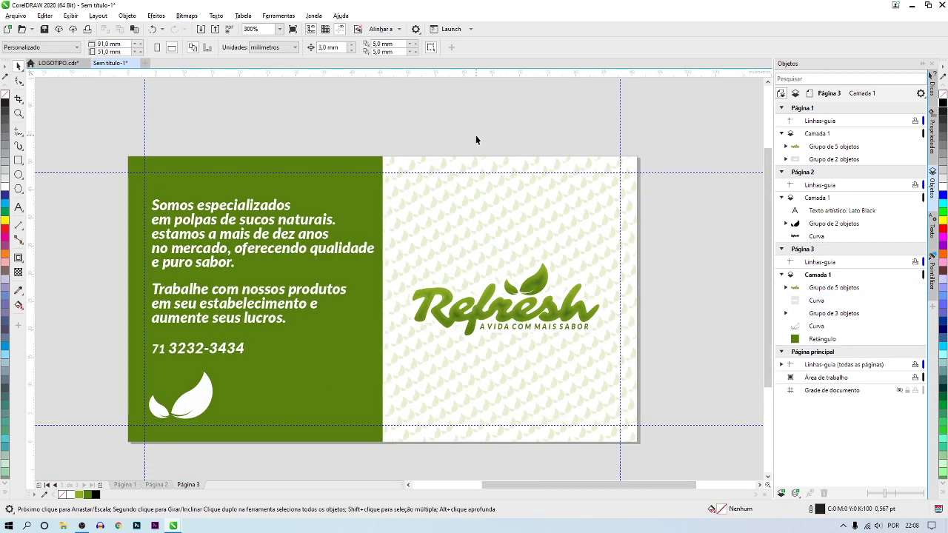
Send the leaf-pattern shape behind the green panel with Shift+PgDn
scroll(446, 200, "up", 2)
scroll(445, 205, "up", 3)
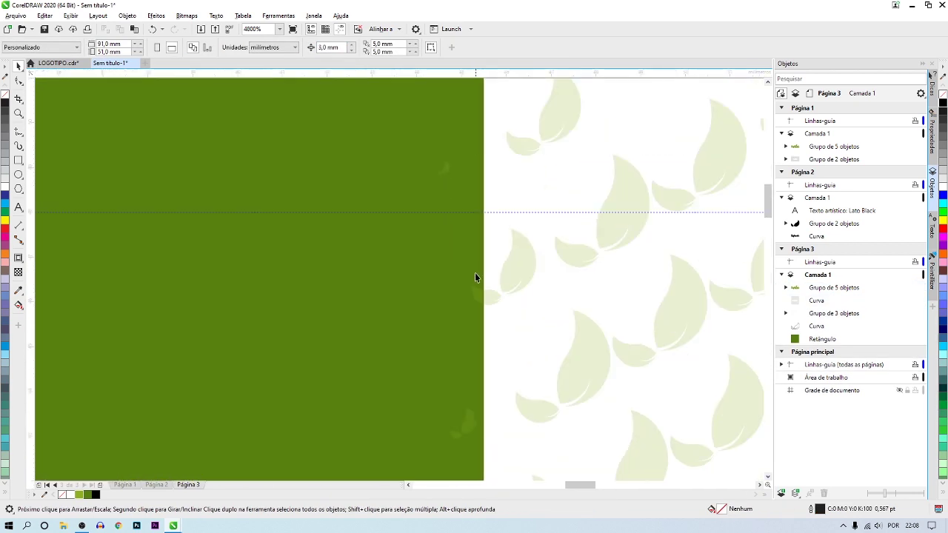
scroll(474, 277, "down", 2)
scroll(426, 233, "down", 2)
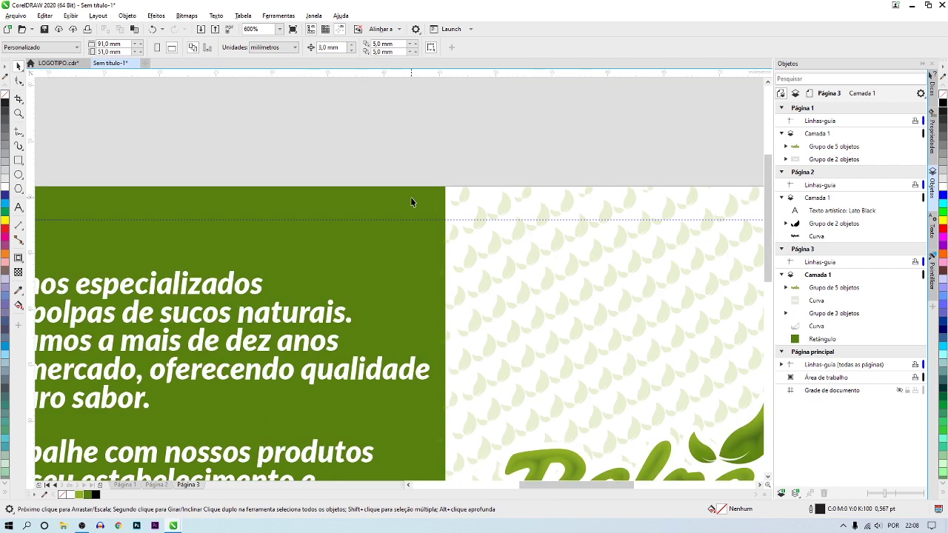
left_click(465, 193)
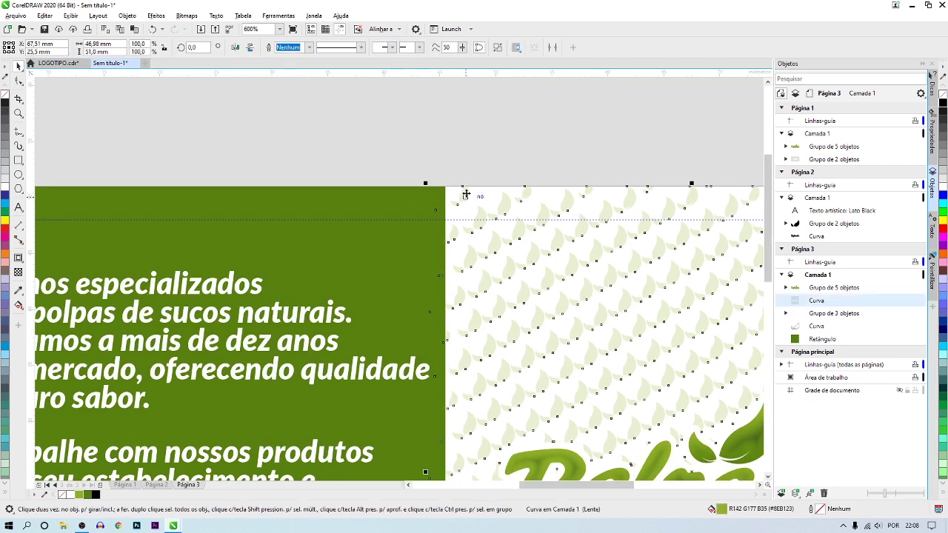
key("shift+Page_Down")
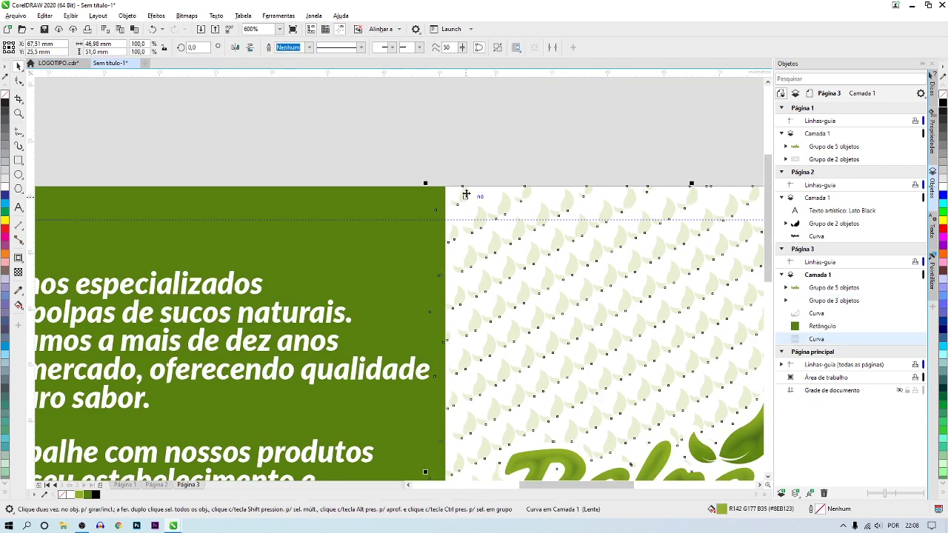
key("shift+F4")
left_click(47, 181)
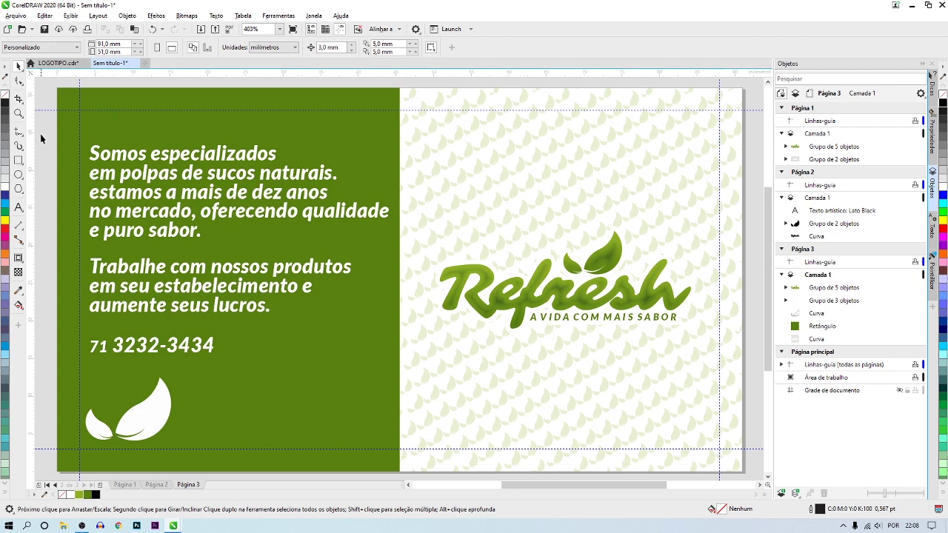
Copy the text, leaf icon and Refresh logo onto a new page 4, filled black
left_click_drag(41, 135, 396, 457)
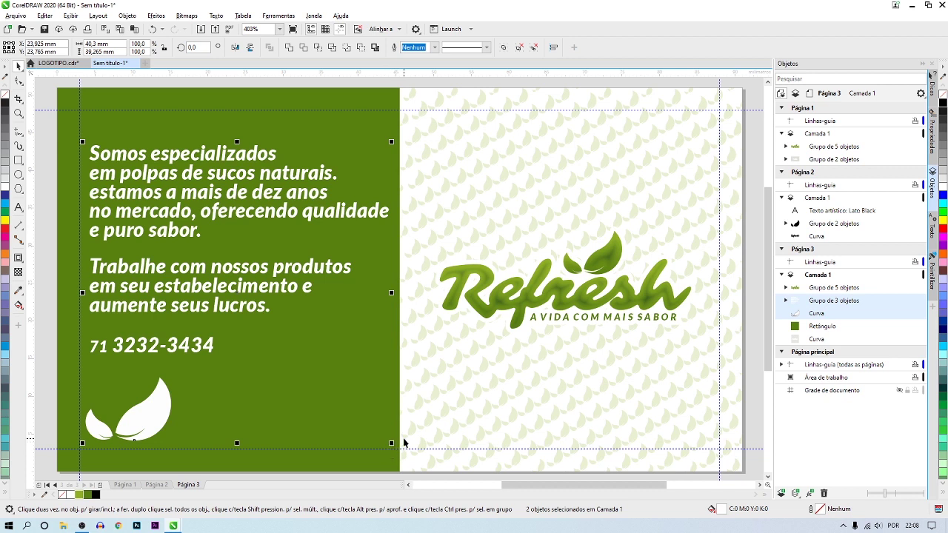
left_click(462, 269, "shift")
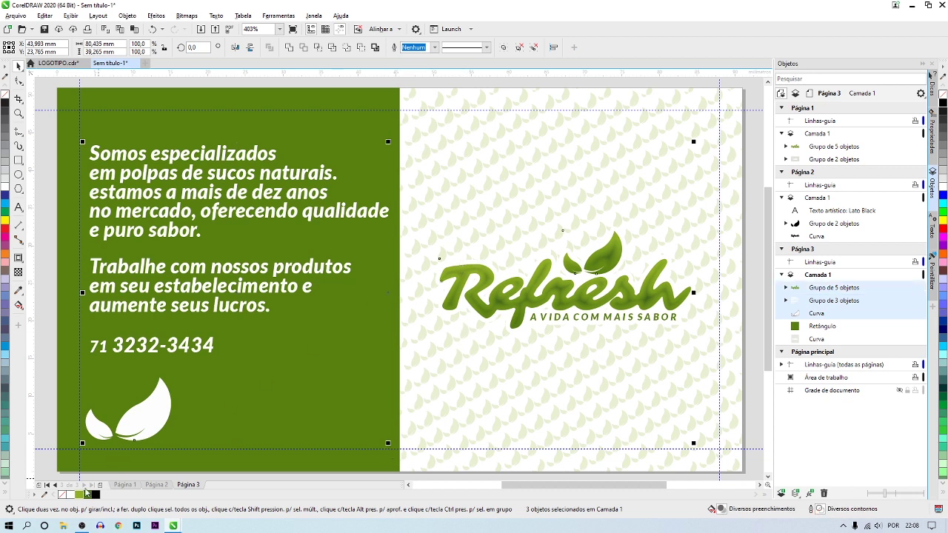
left_click(101, 488)
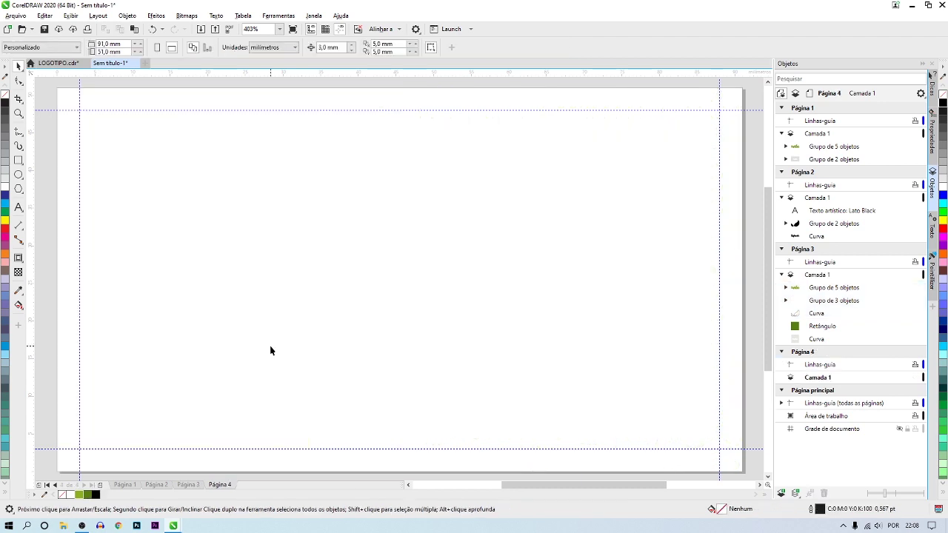
key("ctrl+v")
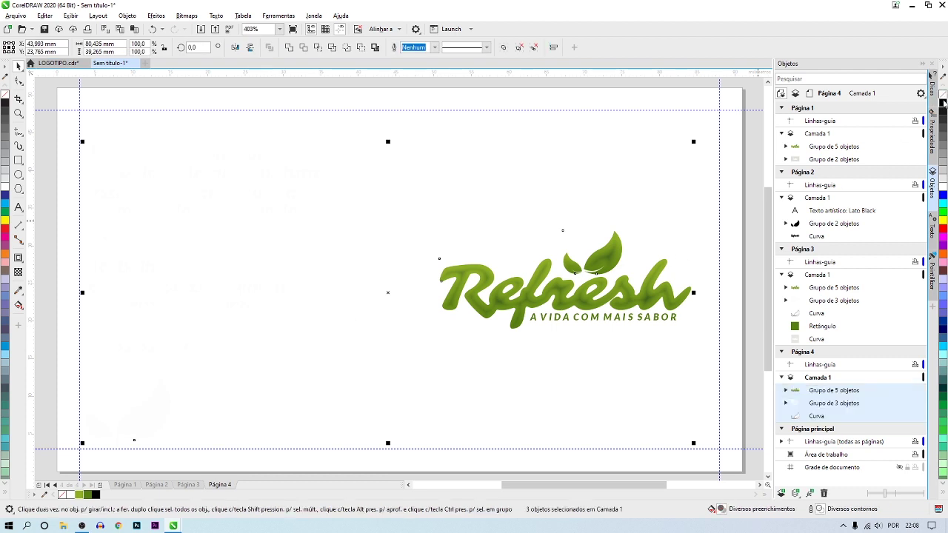
left_click(943, 103)
scroll(330, 293, "down", 1)
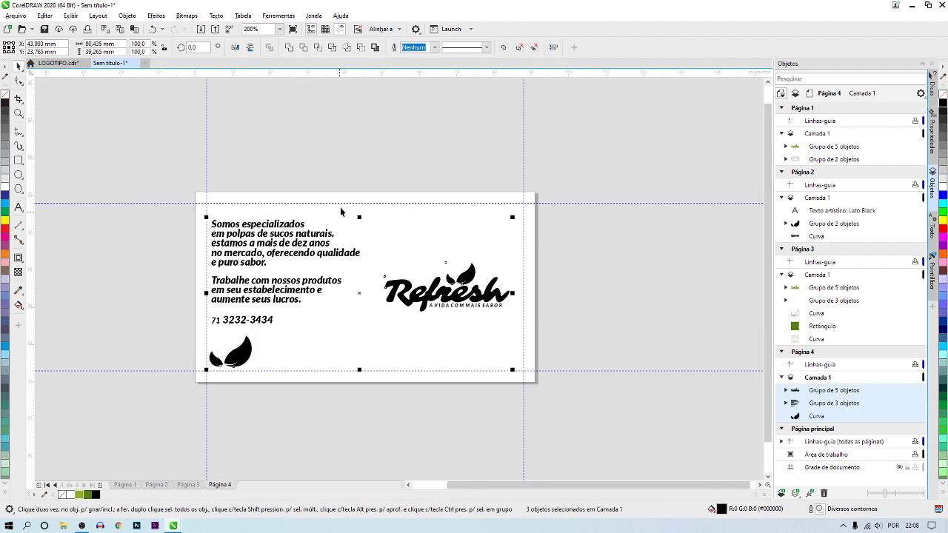
left_click(348, 162)
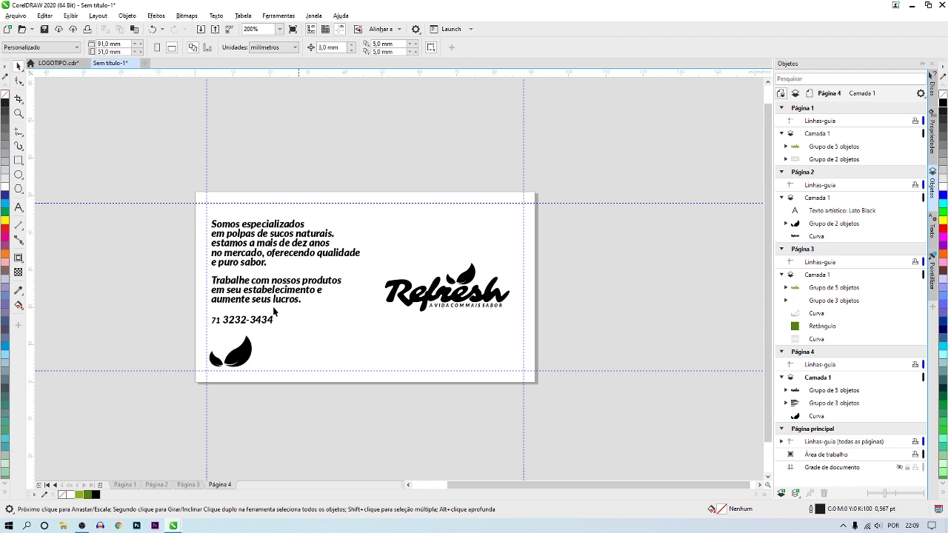
Return to Página 3 and preview the finished card full screen with F9
left_click(188, 485)
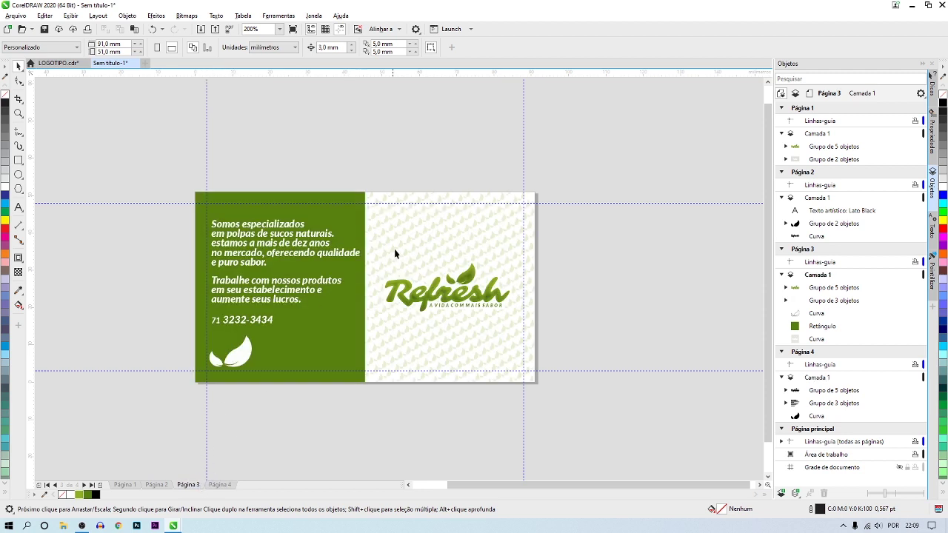
scroll(366, 160, "up", 2)
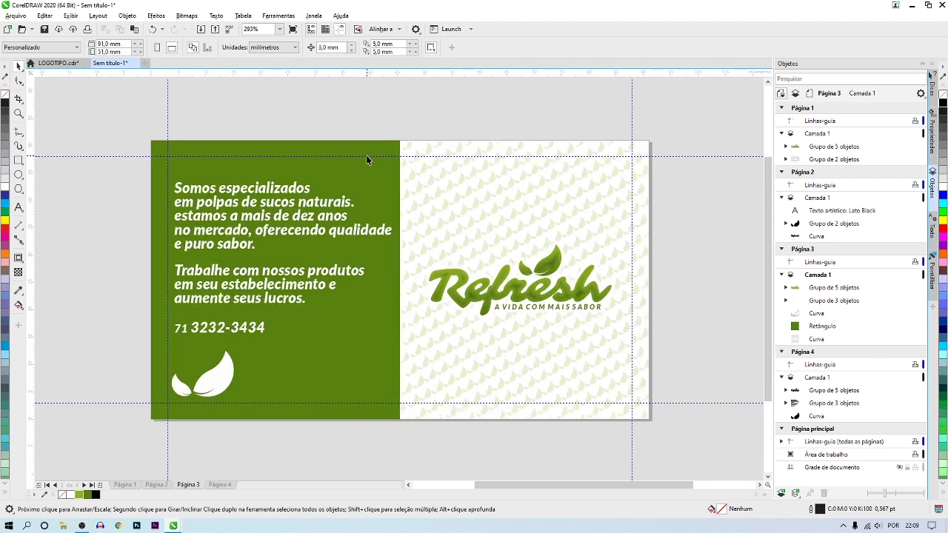
key("F9")
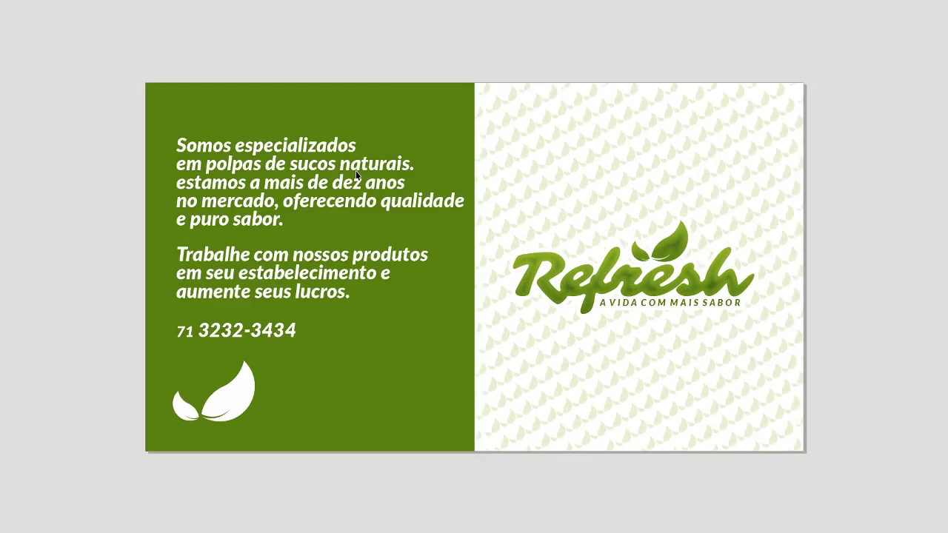